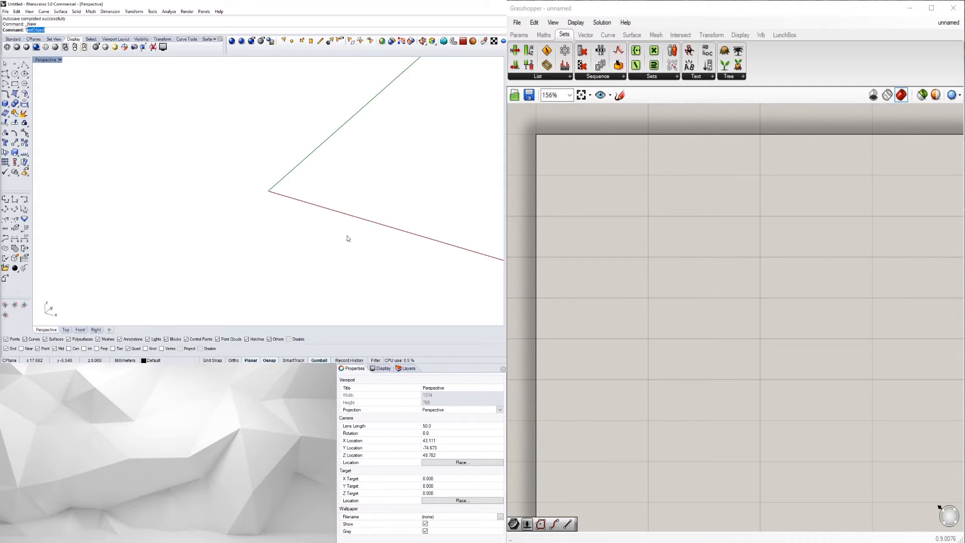
Start the Spiral command in a four-viewport layout and place a vertical axis rising from the X axis in the Front view.
text(T)
key(Escape)
text(Sp)
key(Return)
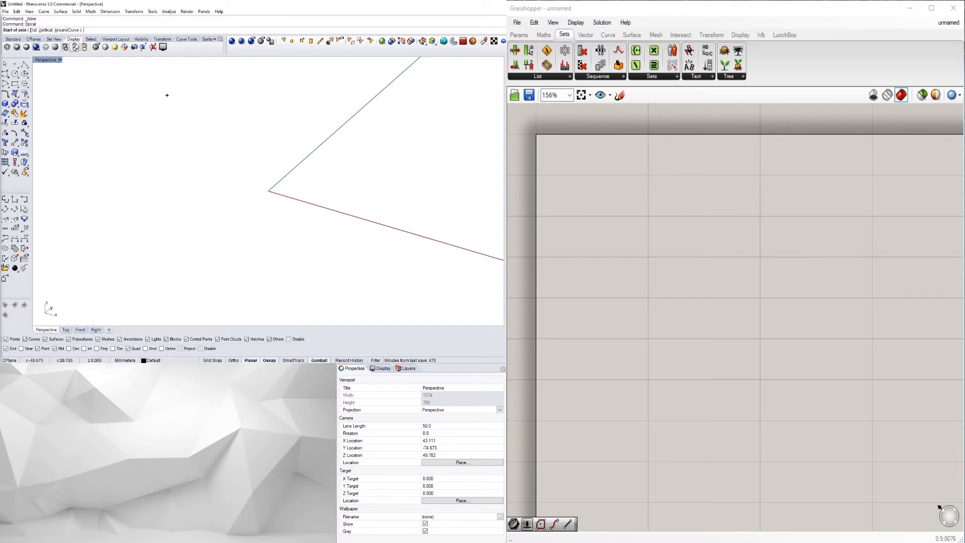
double_click(48, 61)
click(48, 62)
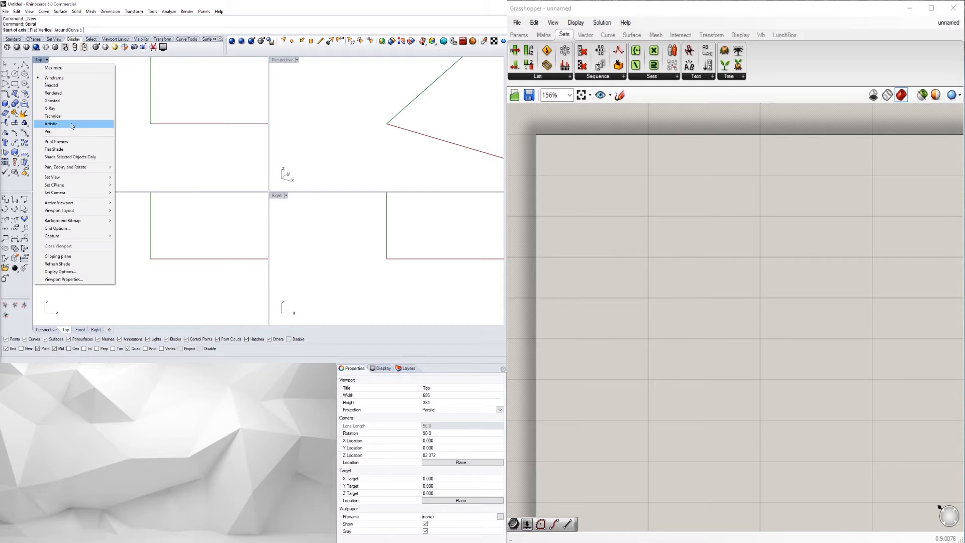
click(157, 261)
click(157, 261)
click(161, 215)
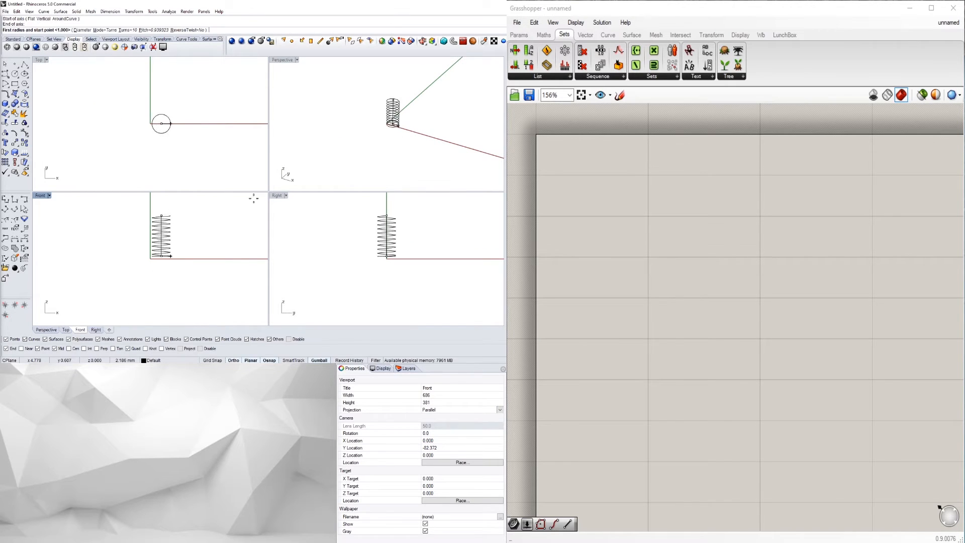
Set the first and second radii so the 10-turn spiral becomes a straight cylindrical coil.
click(381, 123)
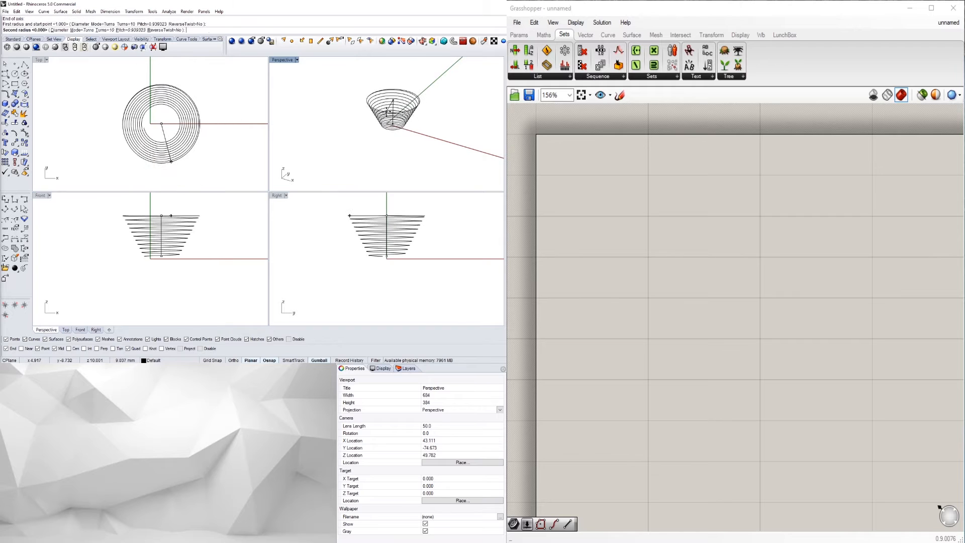
scroll(386, 108, up, 8)
key(Return)
right_drag(448, 126, 403, 129)
click(379, 100)
click(345, 75)
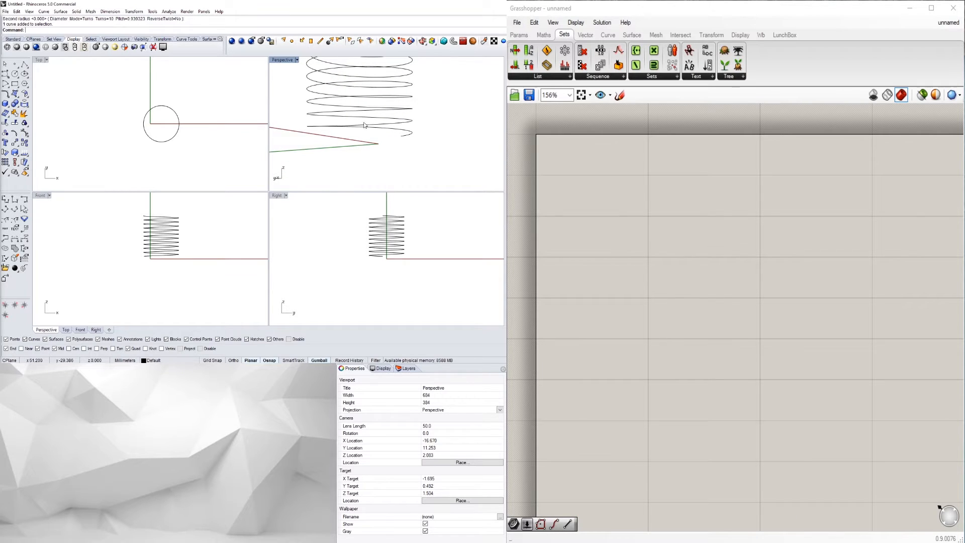
Delete the spiral curve from the model.
right_drag(366, 125, 381, 166)
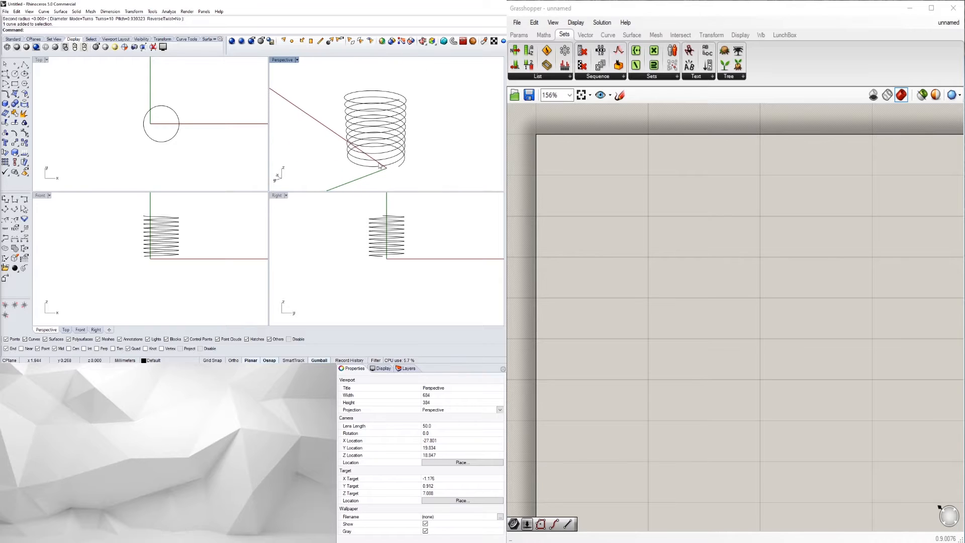
click(381, 165)
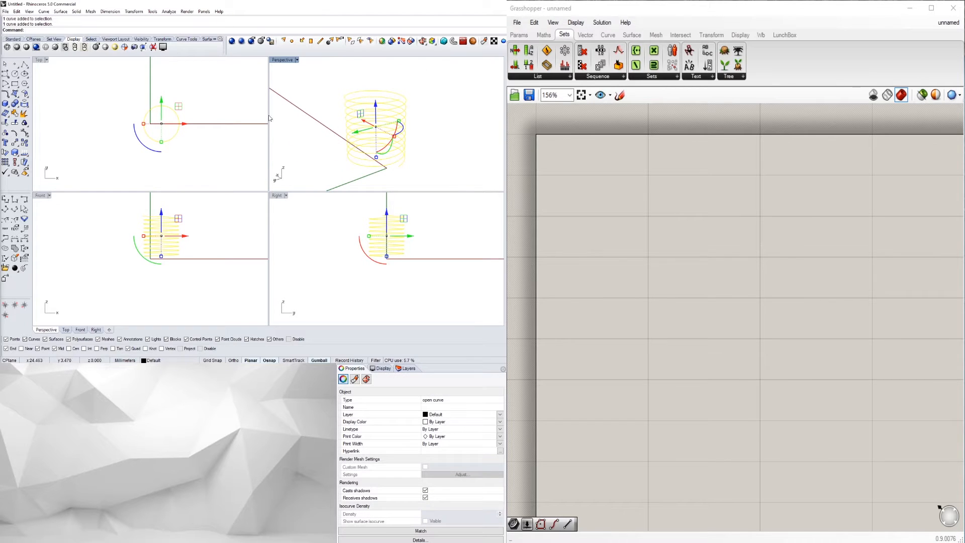
key(Delete)
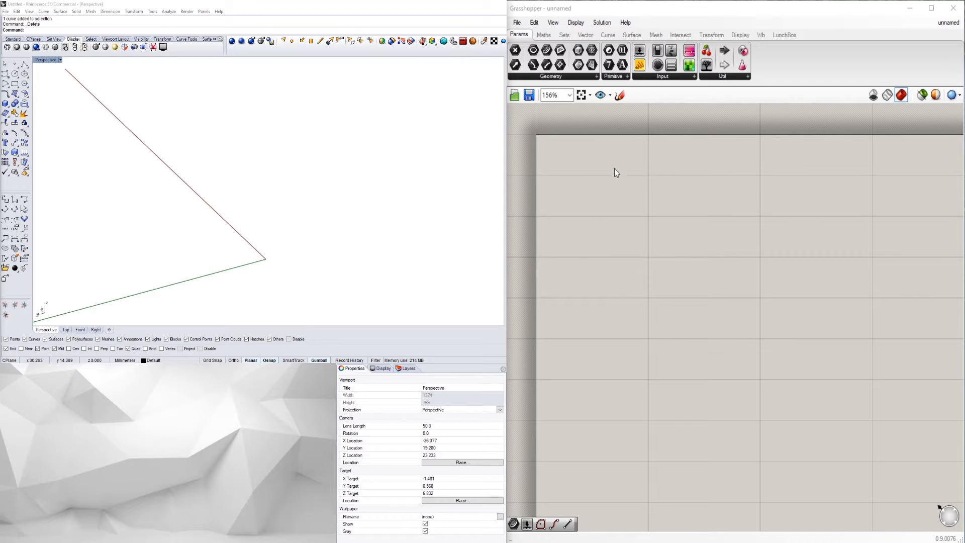
Add an Arc component (base plane, radius and angle domain) to the Grasshopper canvas.
double_click(629, 188)
text(arc)
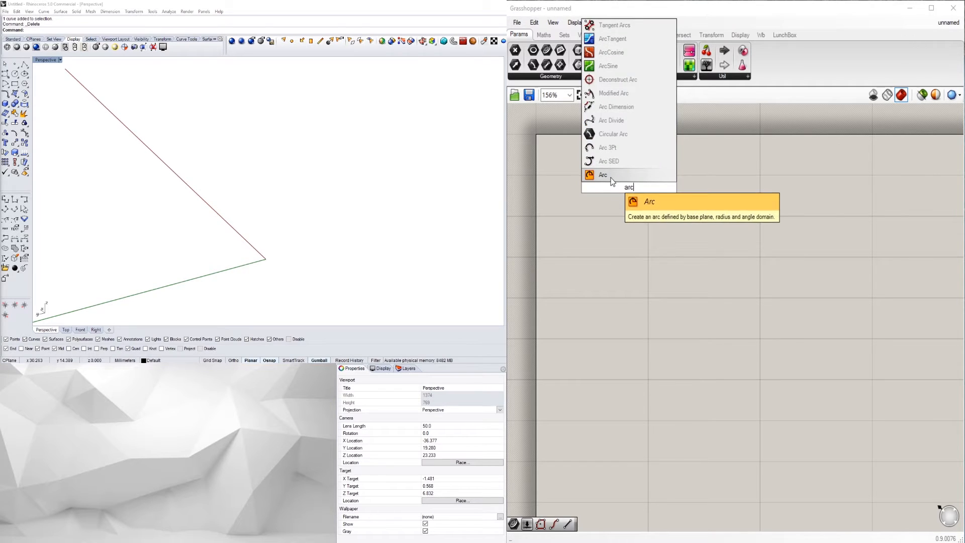
key(Return)
drag(629, 196, 733, 227)
click(759, 303)
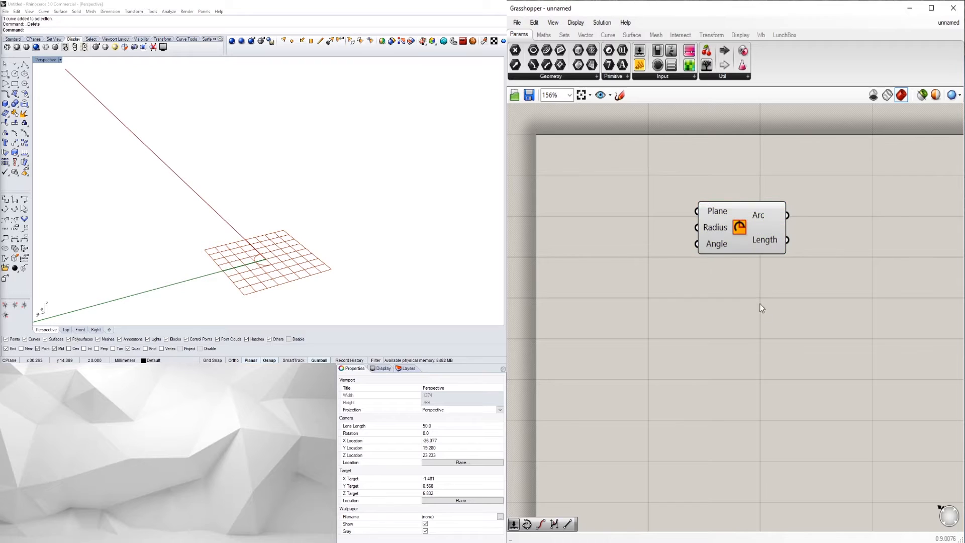
mouse_move(711, 248)
right_drag(303, 259, 258, 249)
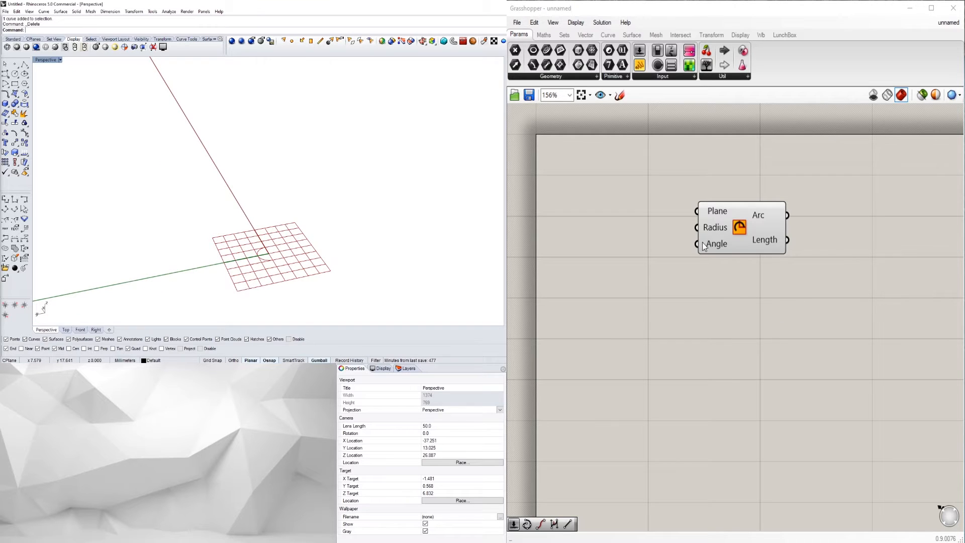
Add a number slider with the value 15 and connect it to the Arc's Radius input.
drag(734, 239, 810, 255)
click(665, 255)
double_click(663, 252)
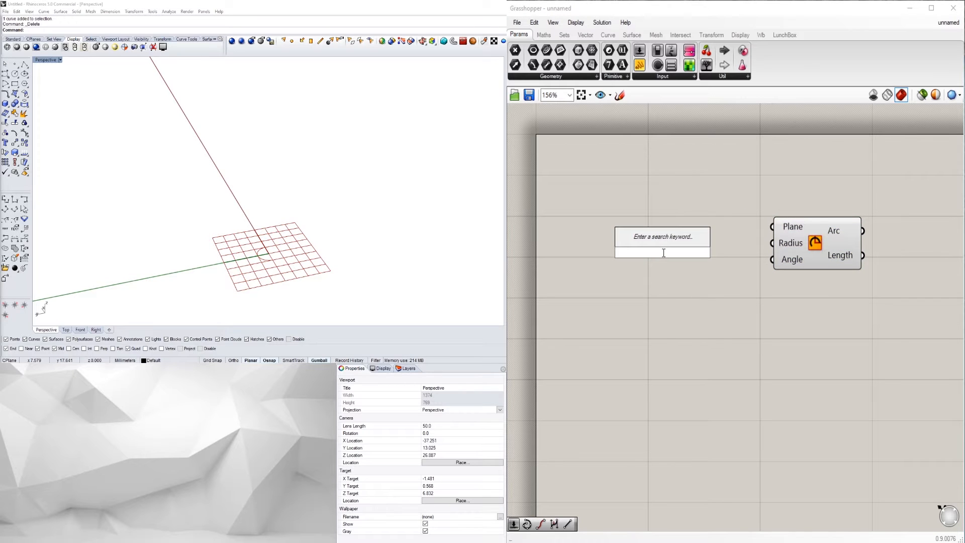
text(15)
key(Return)
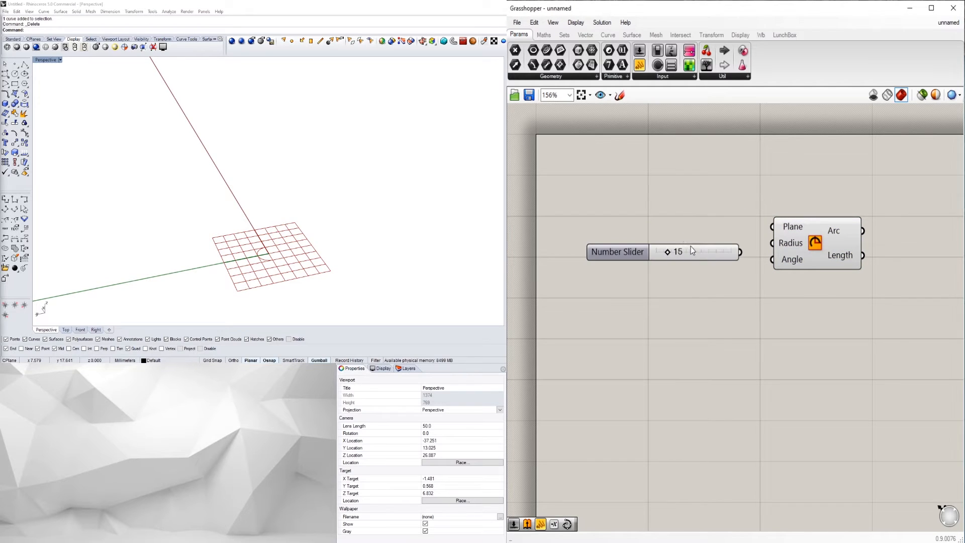
drag(740, 252, 771, 254)
right_drag(248, 198, 366, 141)
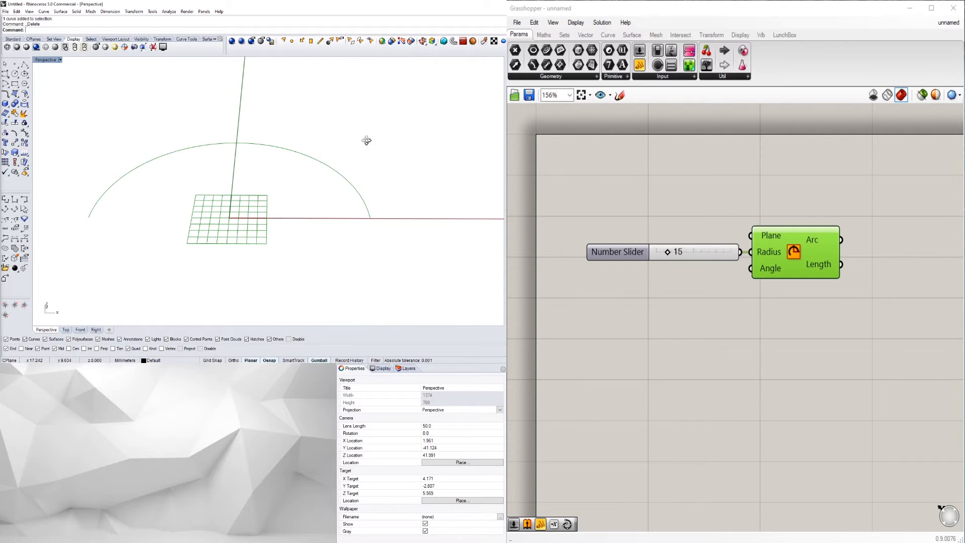
Move the radius slider and the Arc component together closer to the canvas corner.
click(797, 193)
right_drag(853, 276, 832, 291)
drag(864, 379, 615, 239)
drag(765, 279, 735, 246)
click(704, 286)
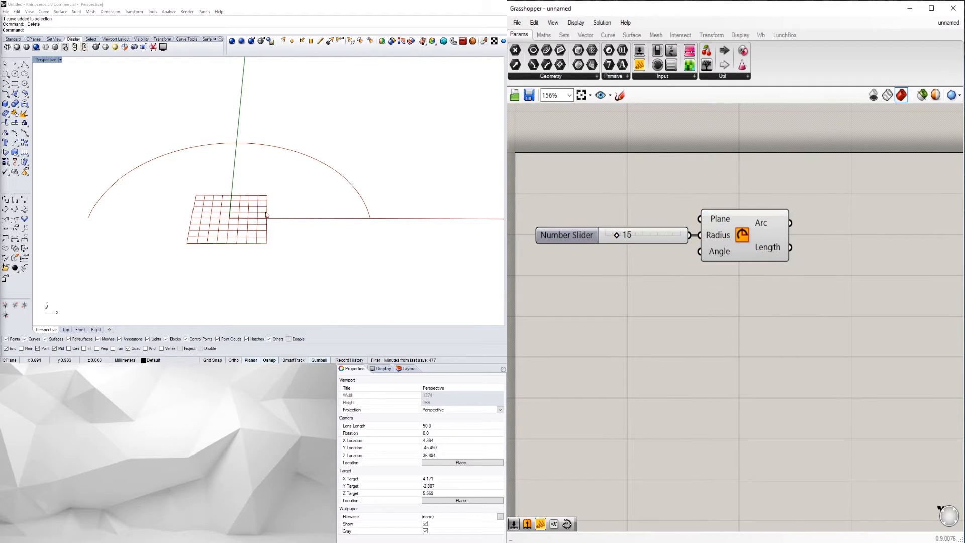
Add an End Points component and connect the Arc output to its Curve input.
double_click(845, 251)
text(end)
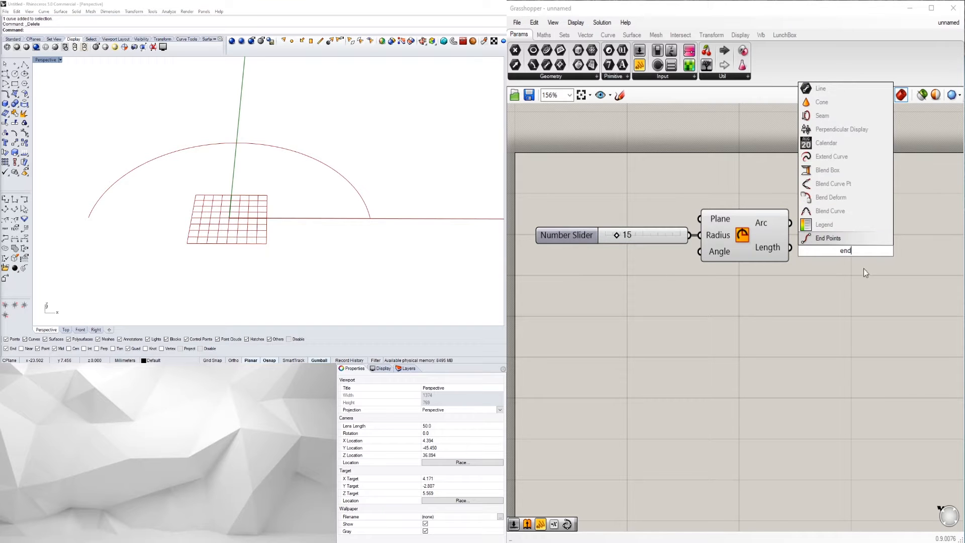
click(835, 229)
drag(836, 229, 790, 223)
drag(873, 240, 861, 232)
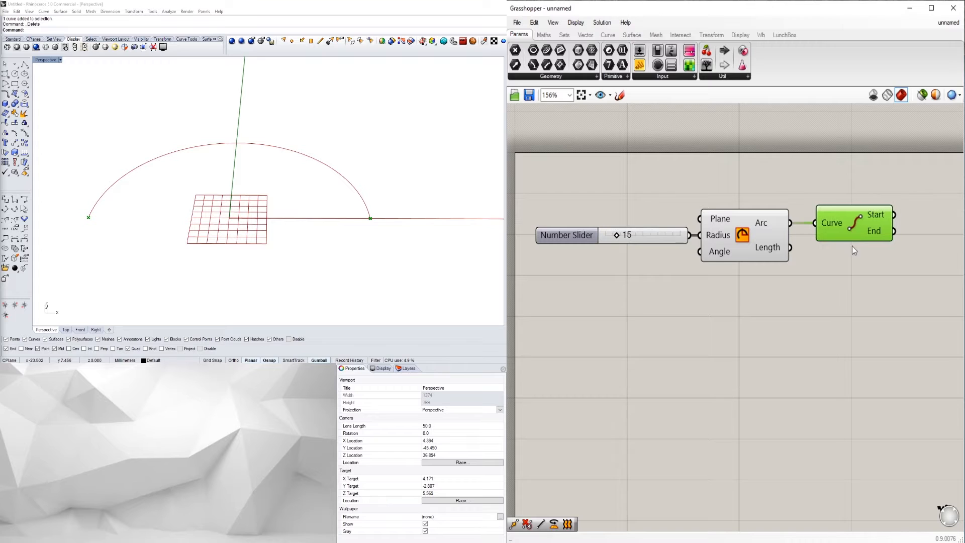
click(855, 271)
Add a Move component and connect the arc's End point to its Geometry input.
right_drag(854, 274, 731, 248)
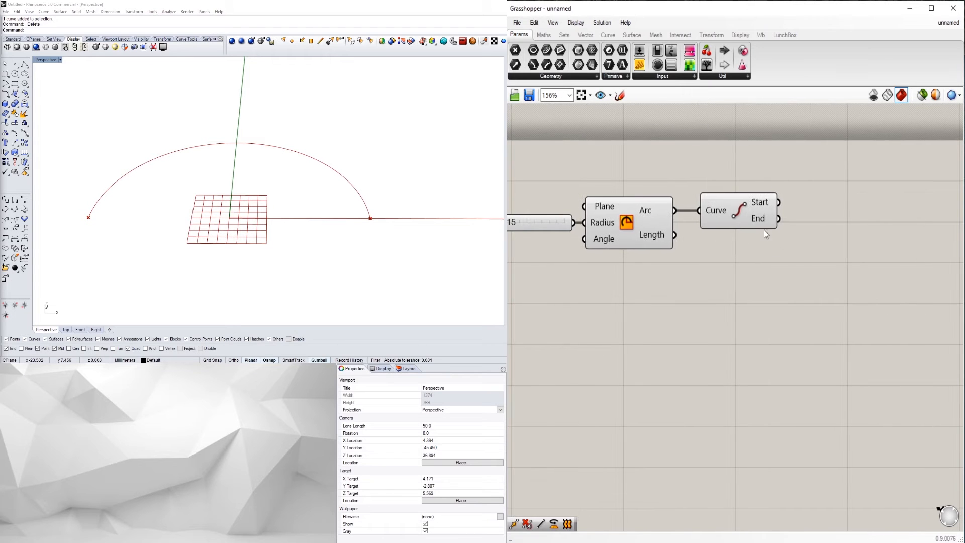
scroll(781, 239, down, 2)
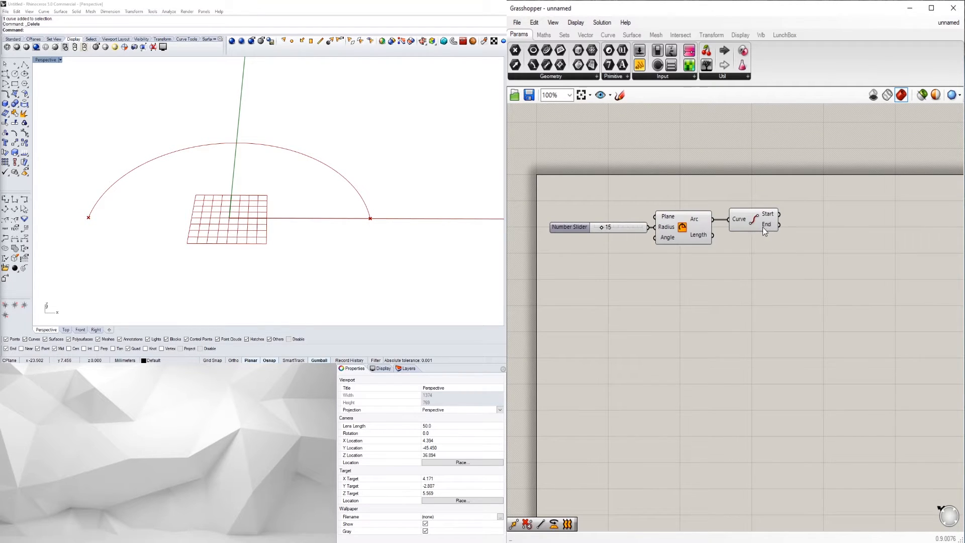
double_click(825, 232)
text(move)
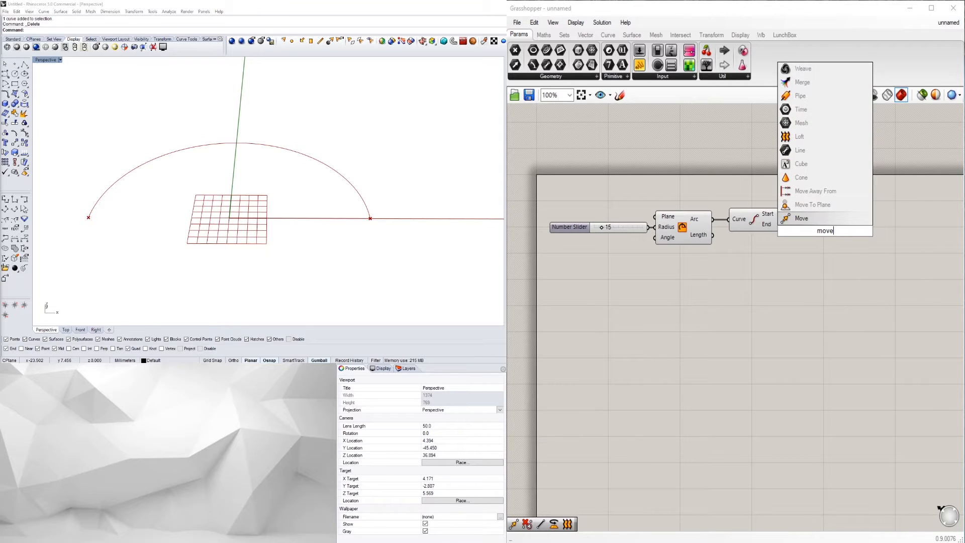
key(Return)
drag(779, 224, 833, 248)
click(760, 259)
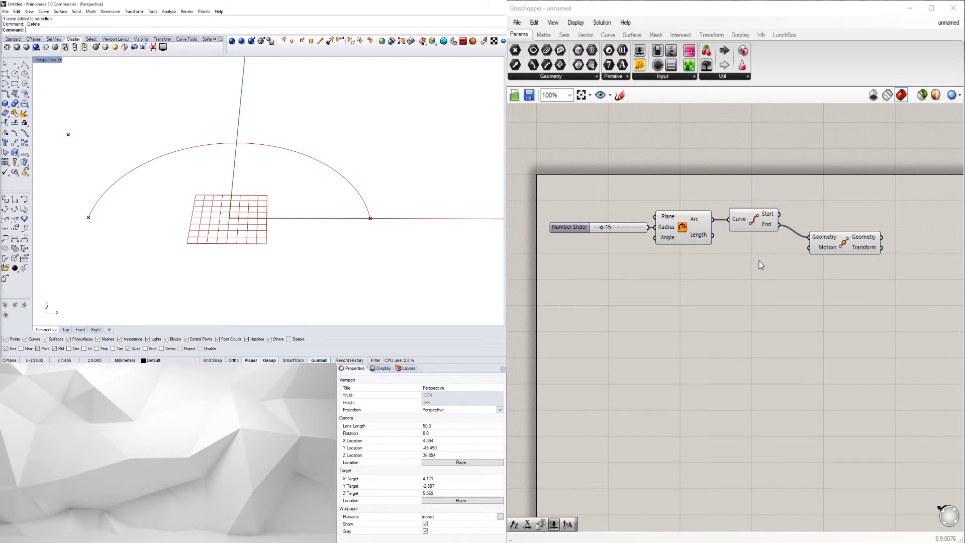
Add a Unit Z vector and connect it to the Move component's Motion input.
double_click(759, 261)
text(z)
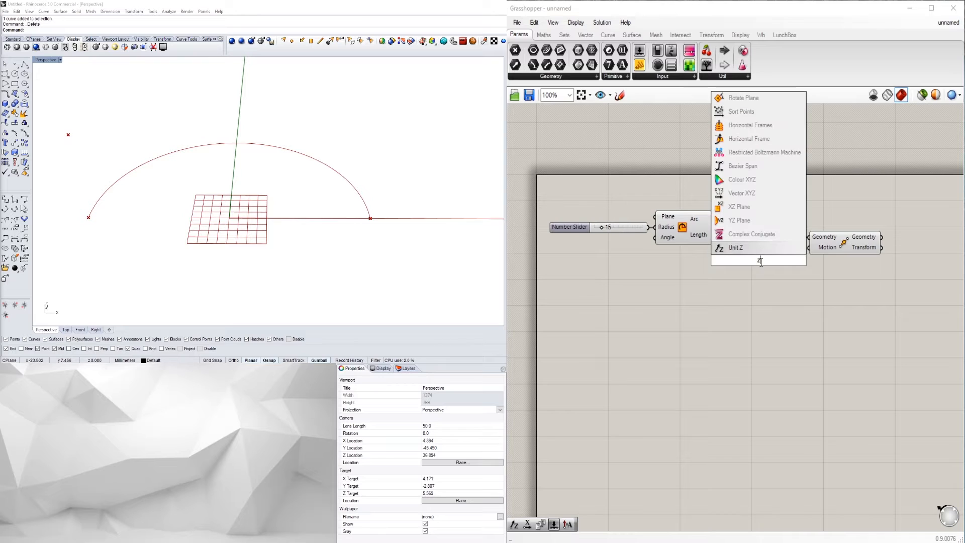
click(753, 248)
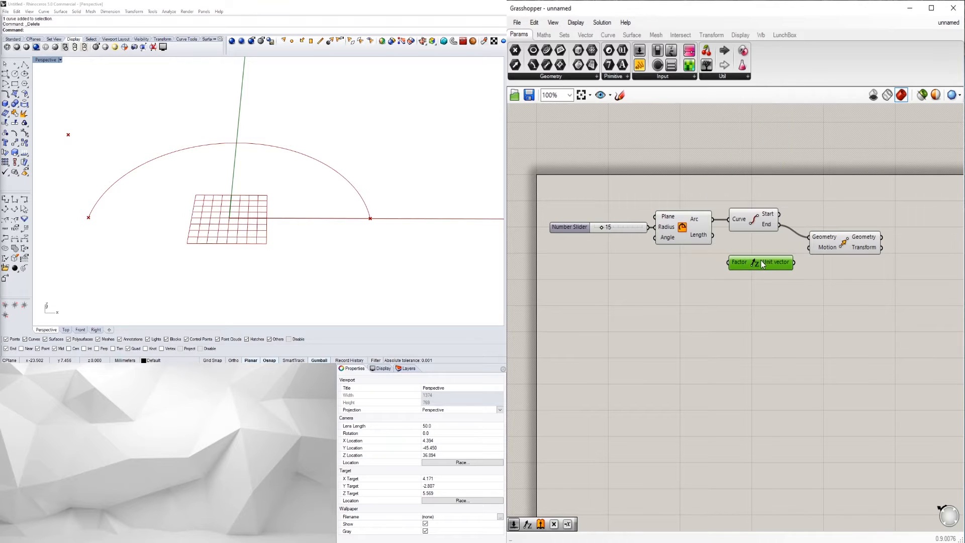
drag(788, 263, 811, 257)
click(815, 251)
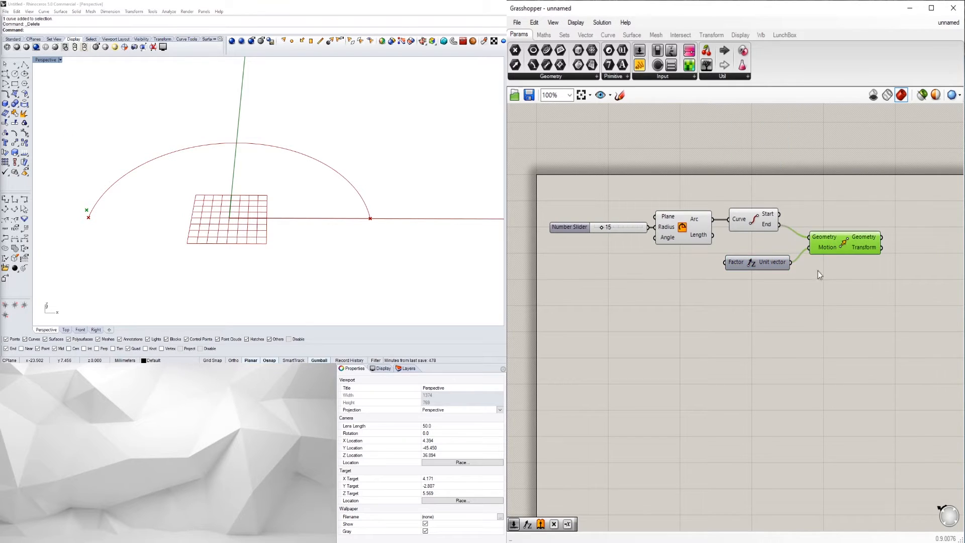
Add a number slider with the value 5, connect it to the Unit Z Factor input, and place Unit Z beside it.
double_click(626, 269)
text(5)
key(Return)
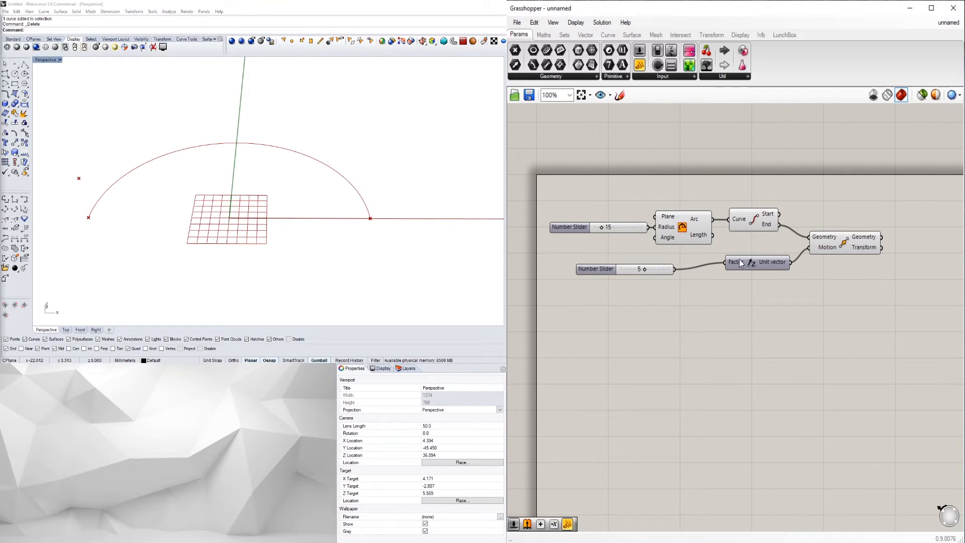
drag(741, 262, 699, 269)
right_drag(358, 203, 361, 210)
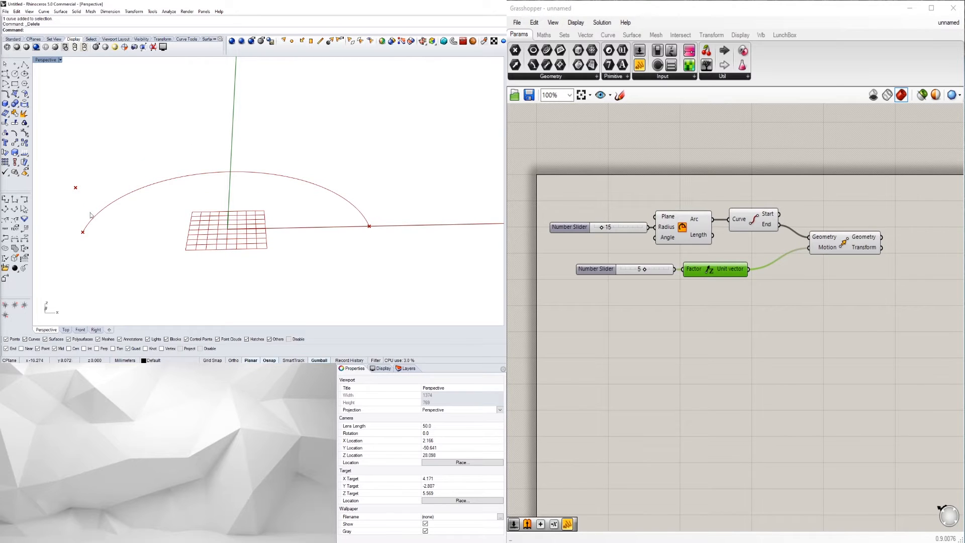
Highlight the Move and End Points components in turn to check which points each one produces in the viewport.
click(771, 286)
scroll(717, 288, up, 1)
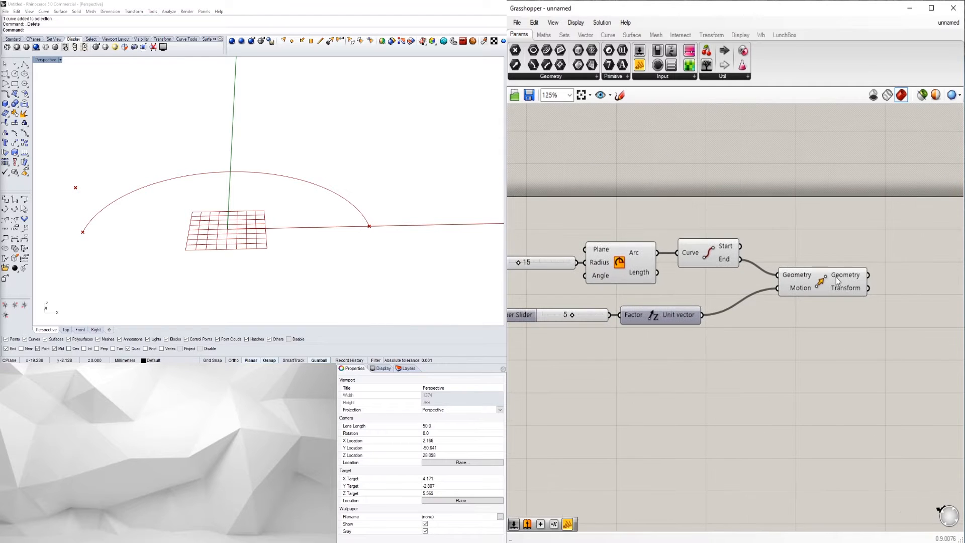
click(804, 284)
click(836, 318)
scroll(842, 307, down, 2)
right_drag(738, 293, 716, 260)
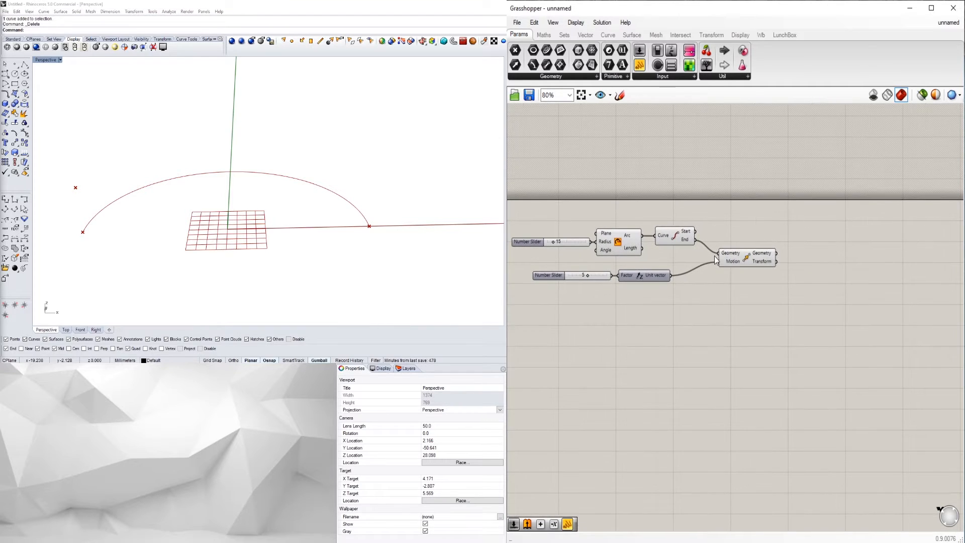
drag(737, 261, 732, 260)
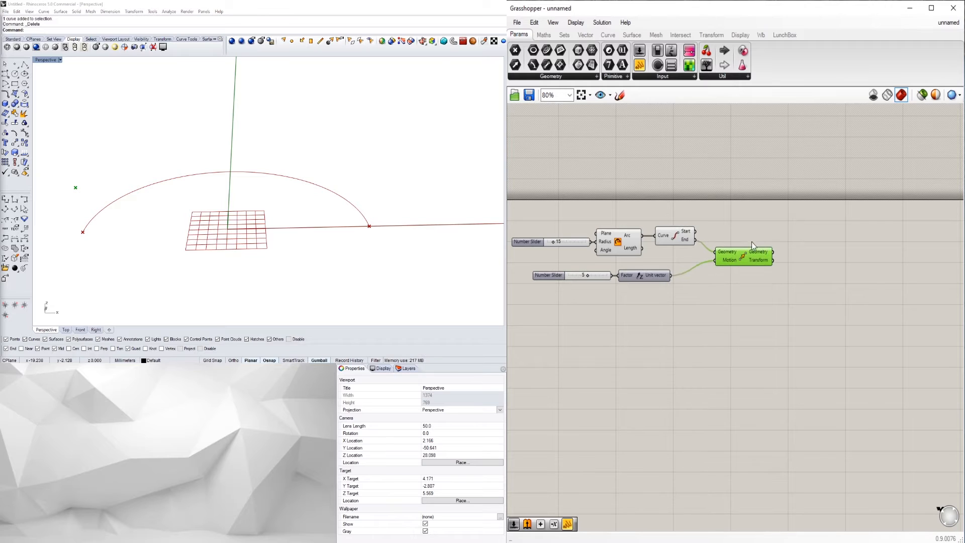
click(675, 240)
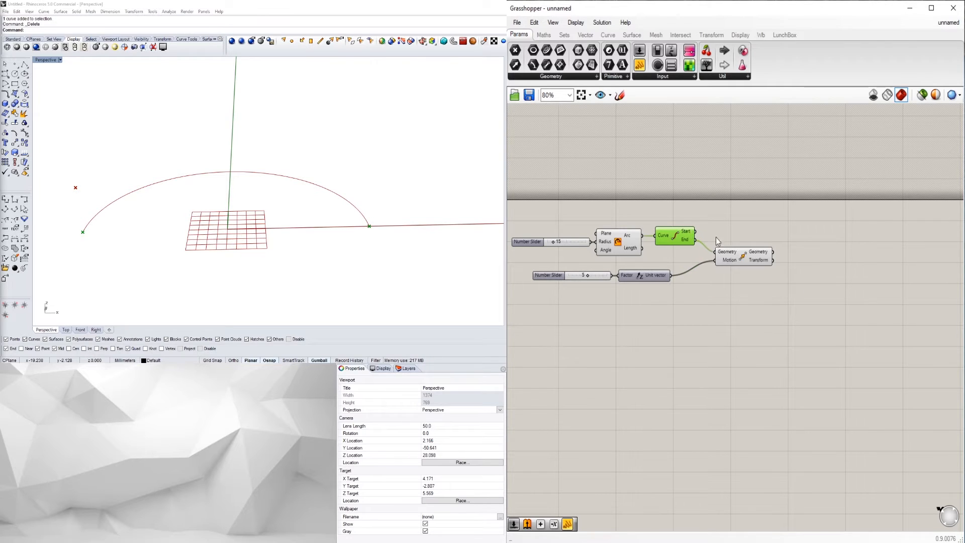
click(746, 263)
drag(746, 263, 744, 263)
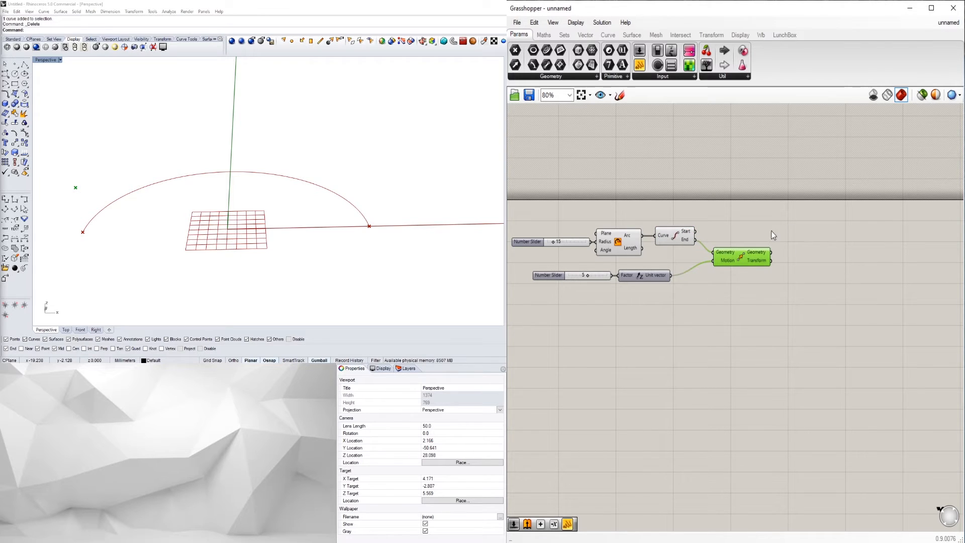
Add a two-point Line component running from the arc's Start point to the moved end point.
double_click(821, 227)
text(line)
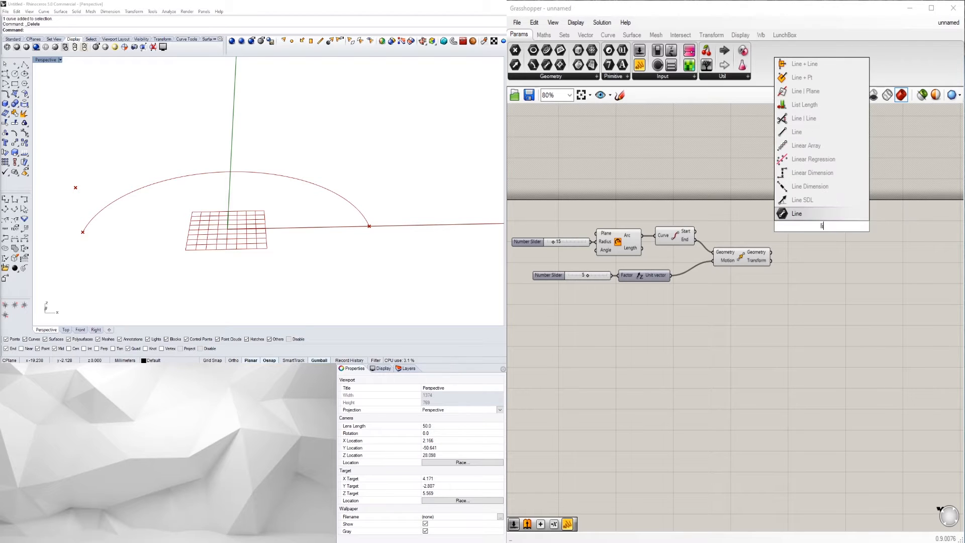
click(799, 130)
drag(821, 232, 826, 240)
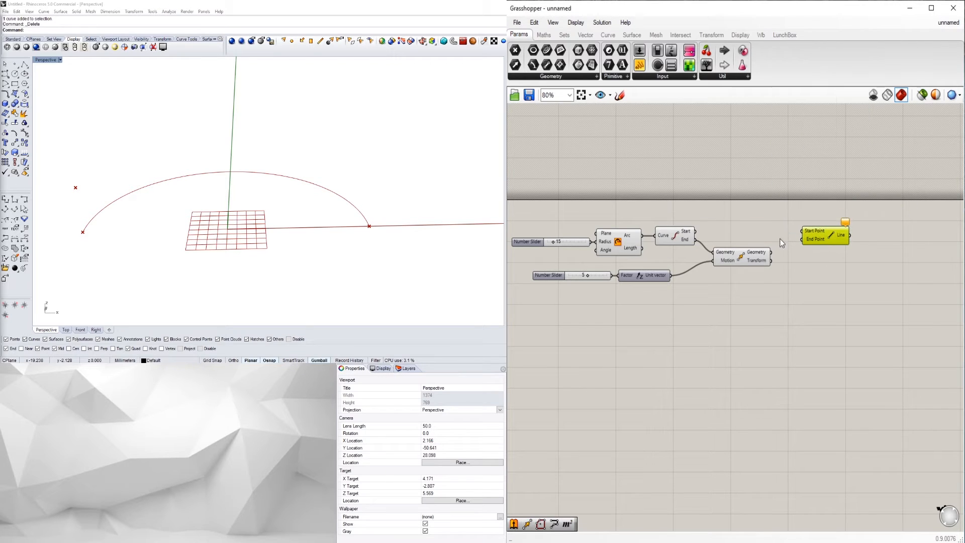
click(683, 237)
drag(695, 231, 803, 232)
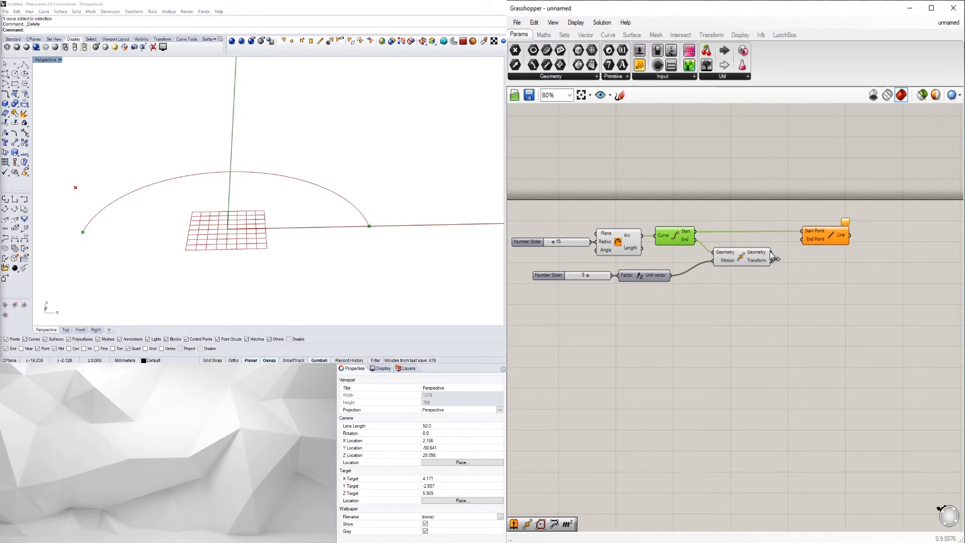
drag(772, 253, 803, 239)
click(826, 238)
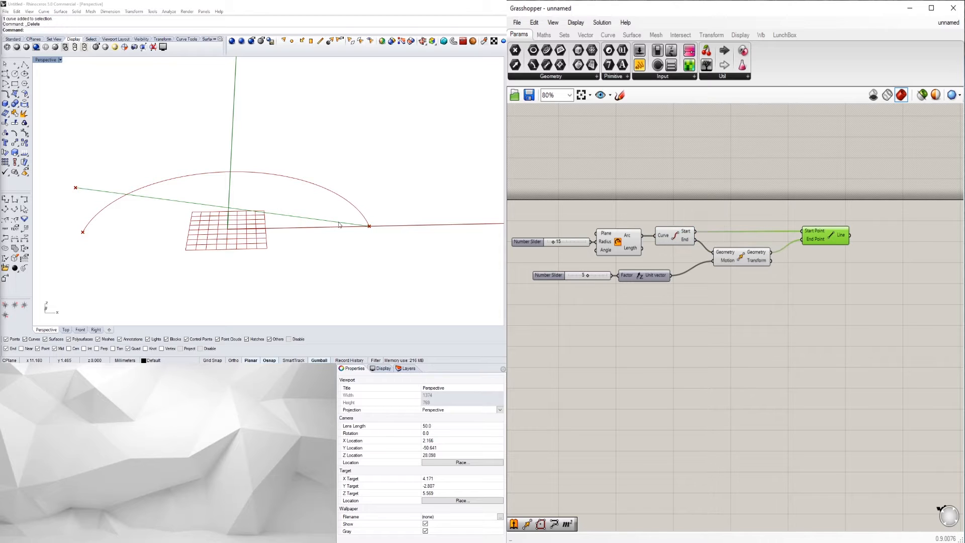
Add an Extrude component to the canvas beside the Line component.
right_drag(243, 198, 256, 174)
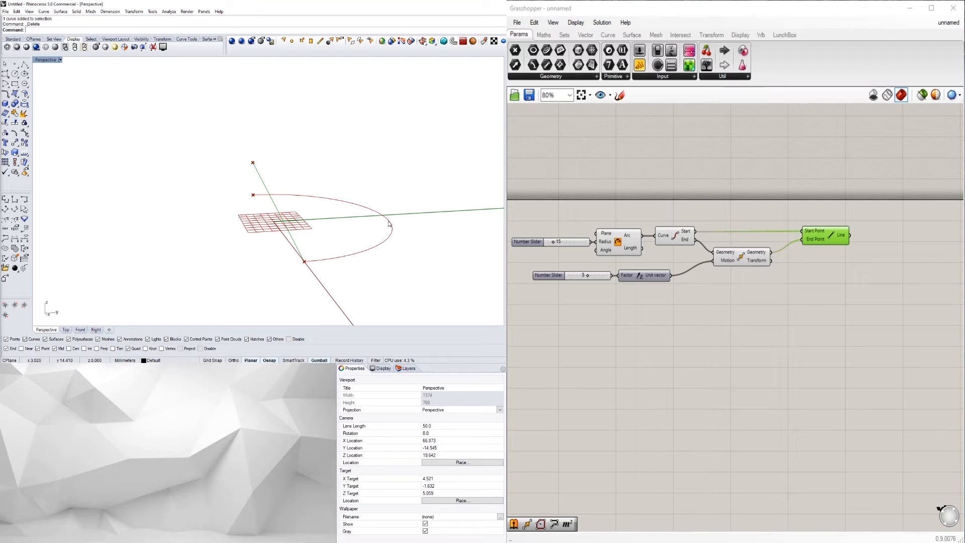
right_drag(364, 197, 375, 229)
click(739, 327)
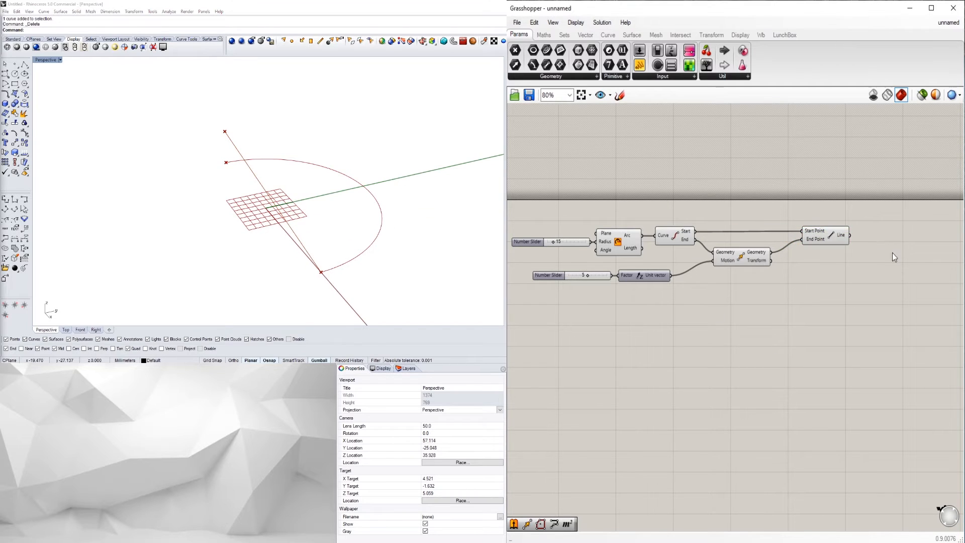
double_click(891, 265)
text(extr)
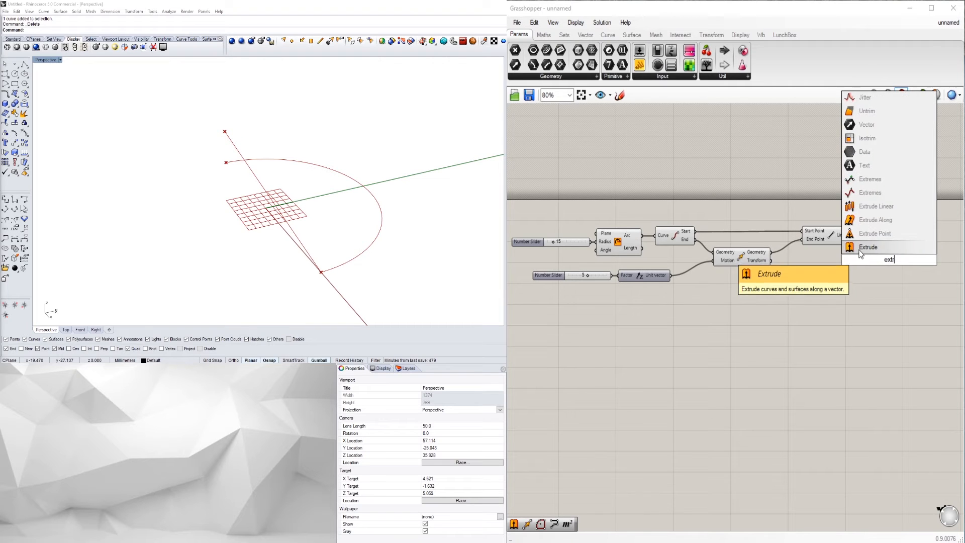
key(Return)
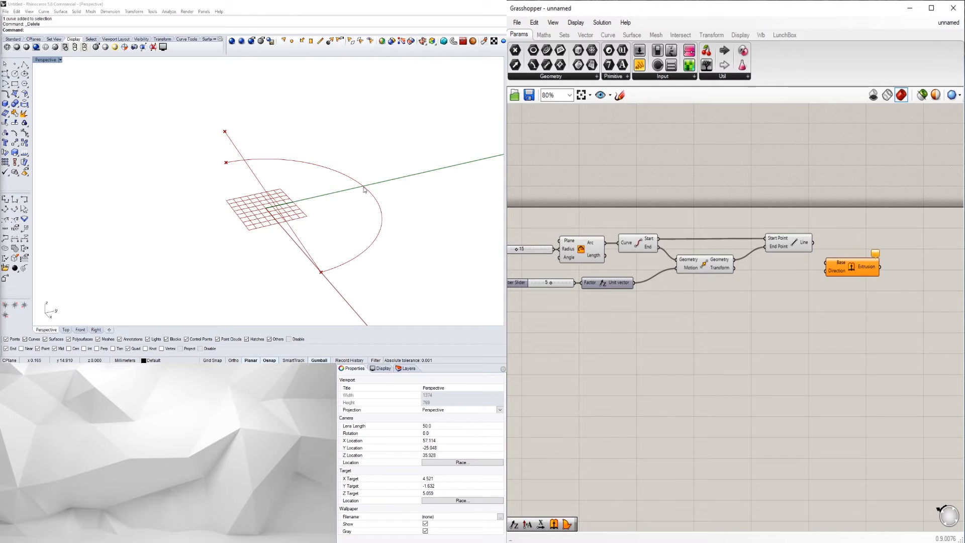
Connect the Line to the Extrude Base input and add a Unit Y vector feeding its Direction input.
double_click(800, 336)
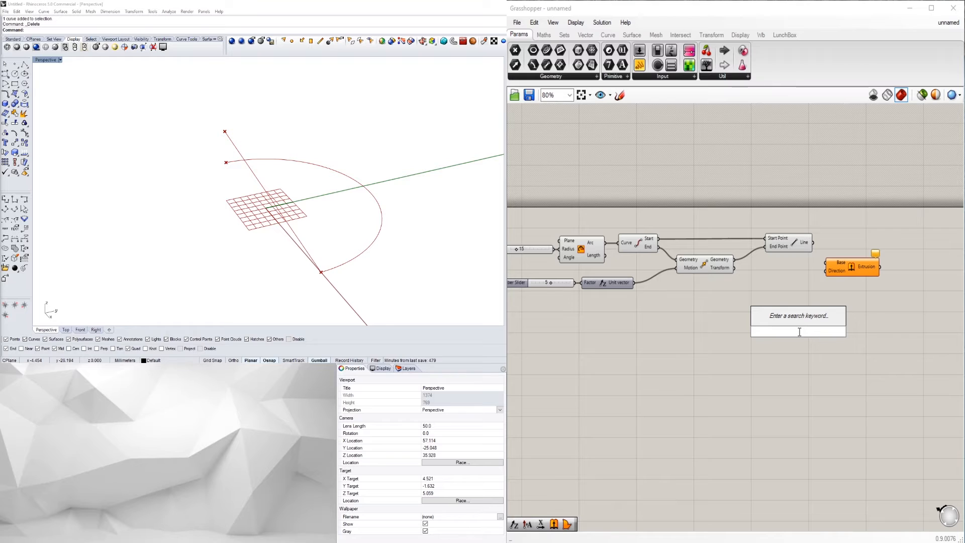
text(unit)
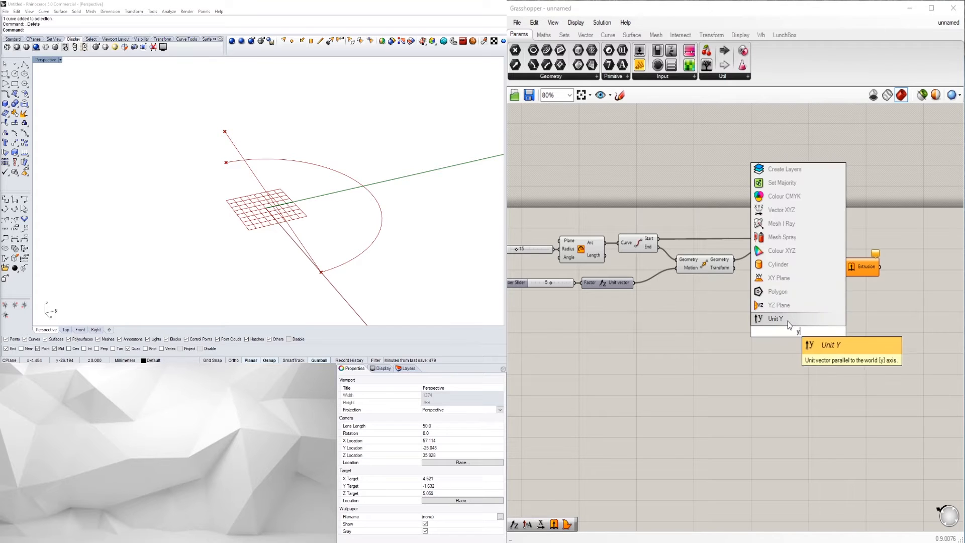
click(799, 308)
drag(795, 329, 788, 304)
drag(813, 242, 858, 265)
click(818, 308)
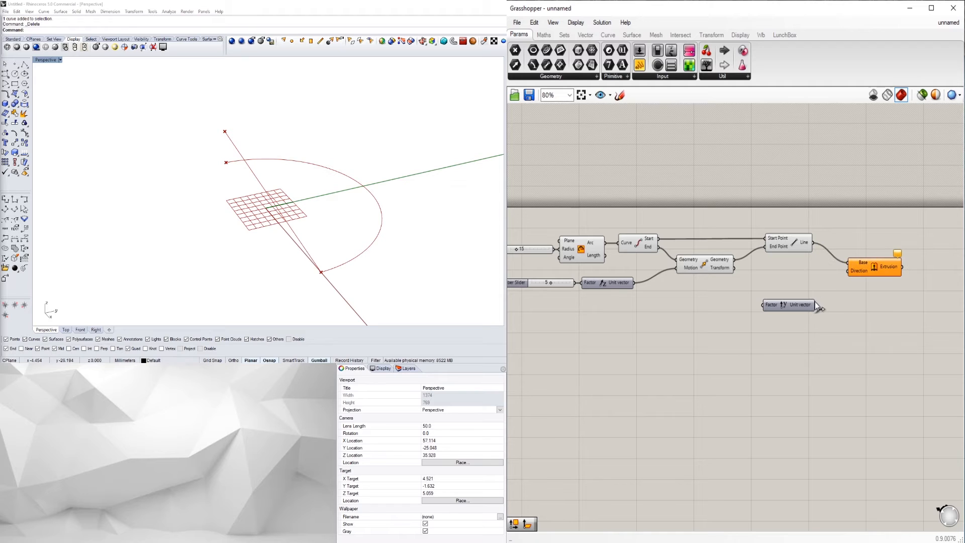
drag(797, 305, 803, 298)
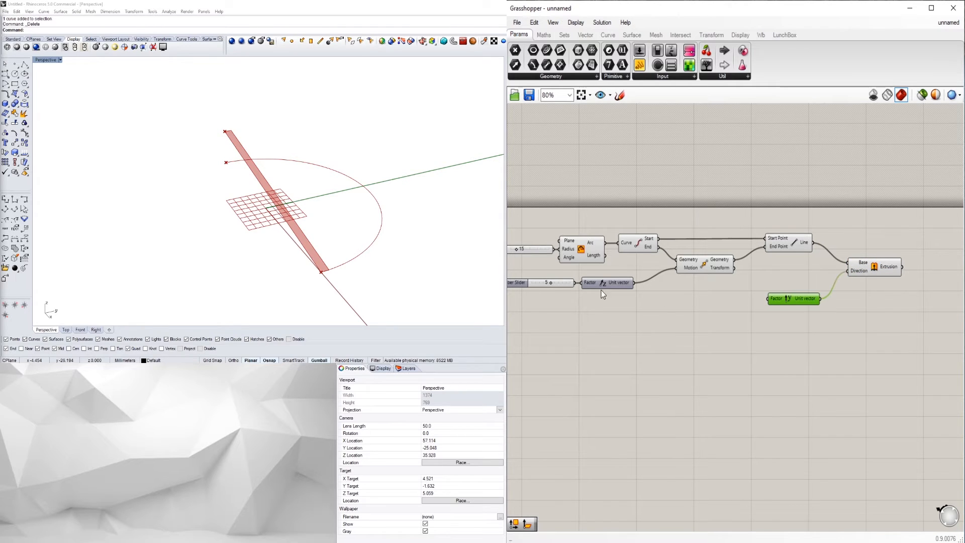
Connect the arc's Length output to the Unit Y Factor input and inspect the extruded surface from several angles.
right_drag(550, 270, 634, 259)
drag(640, 241, 854, 295)
right_drag(337, 198, 290, 98)
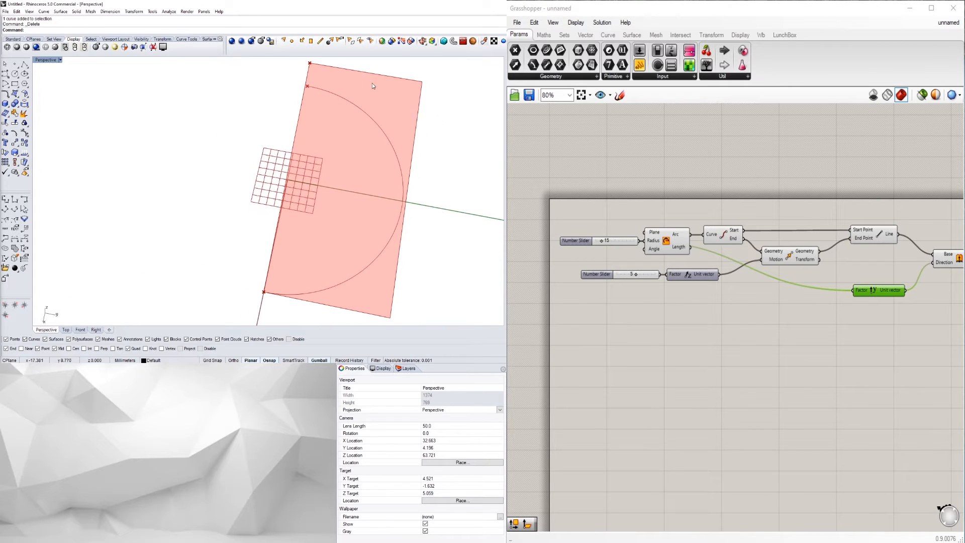
right_drag(381, 216, 302, 173)
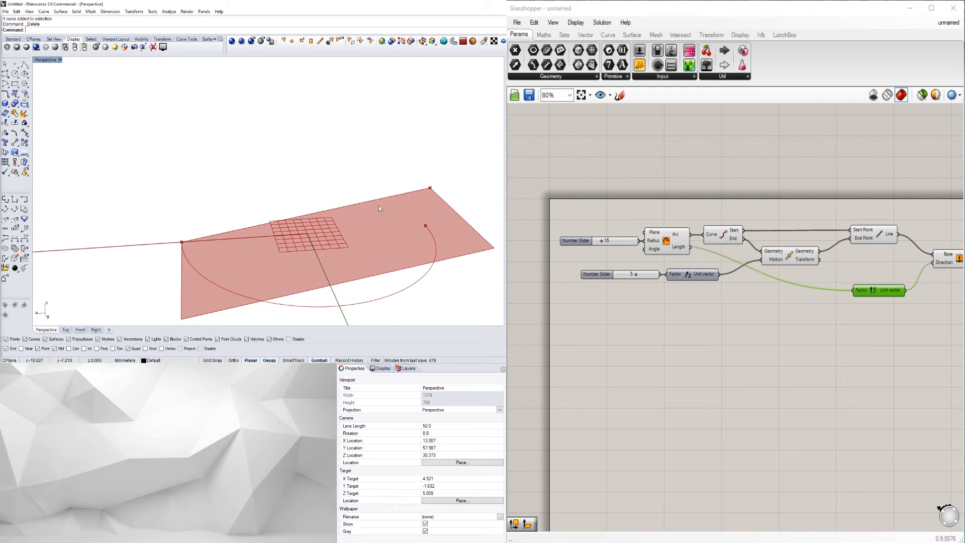
click(808, 379)
Tidy the canvas by moving the Move, Line, Unit Y and Extrude components closer together.
right_drag(924, 373, 774, 379)
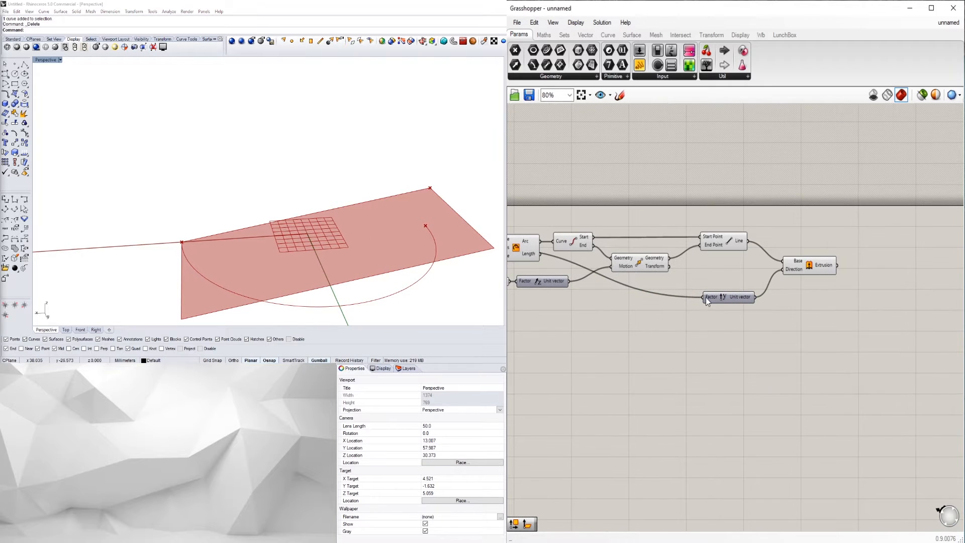
drag(719, 301, 717, 275)
drag(648, 265, 646, 261)
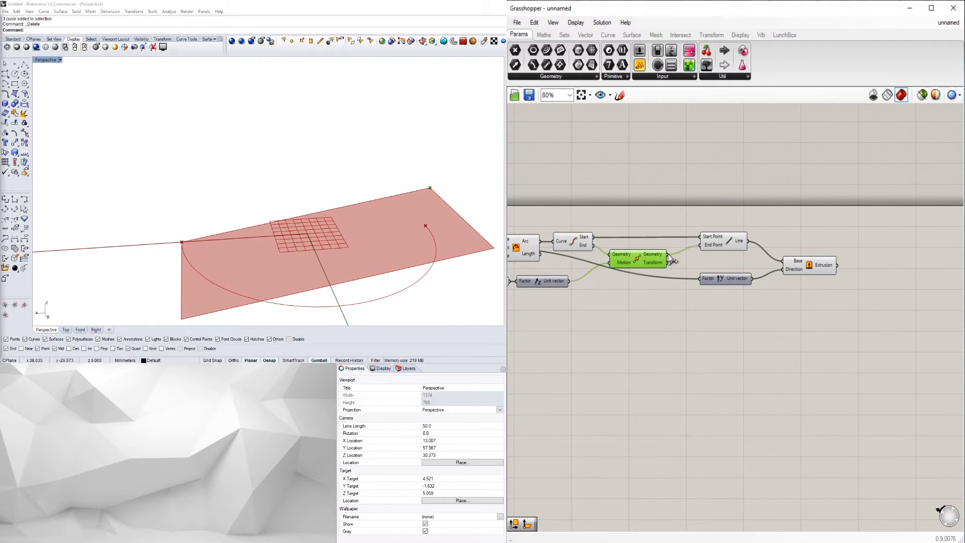
drag(729, 241, 717, 245)
drag(810, 268, 793, 267)
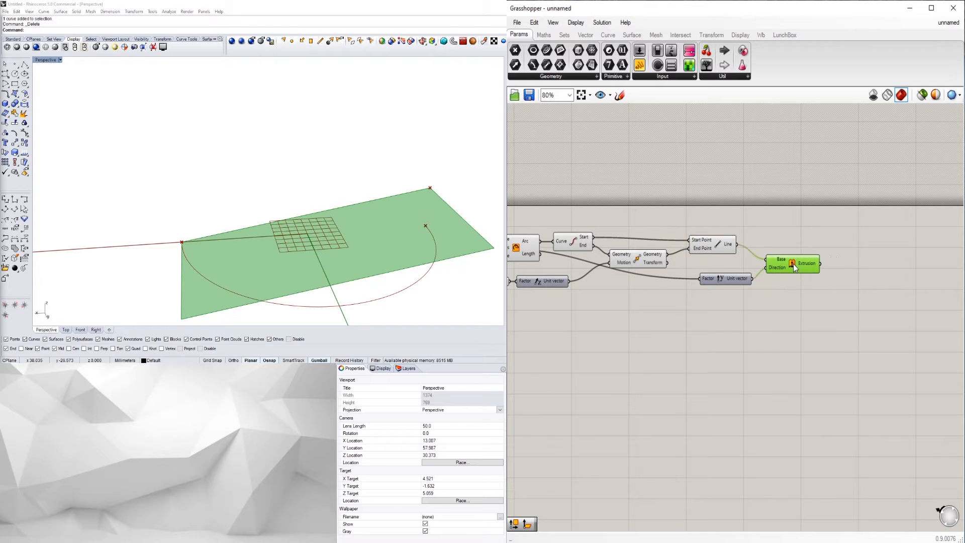
drag(726, 282, 710, 280)
drag(784, 267, 779, 266)
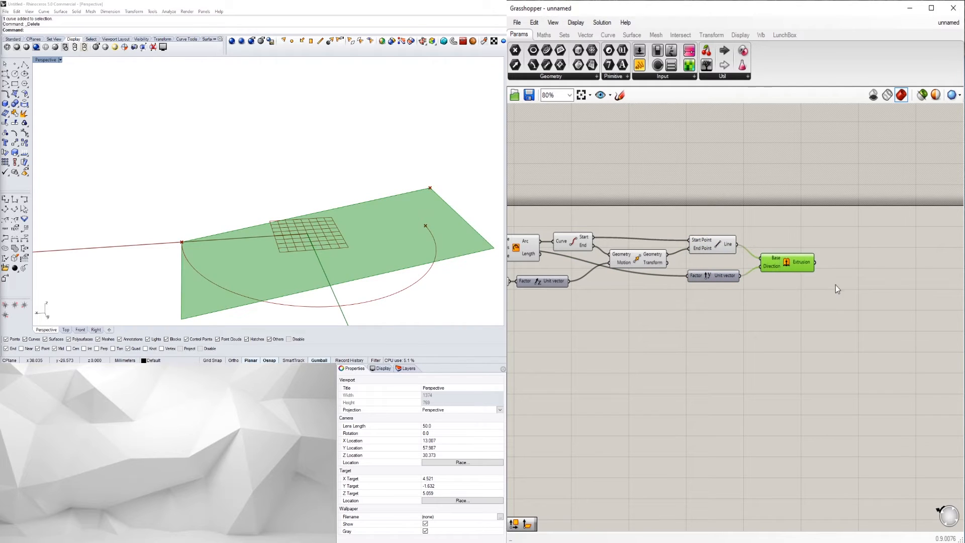
Add the Project component that projects a curve onto a Brep, and connect the Extrusion output to its Brep input.
click(844, 265)
double_click(844, 264)
text(pro)
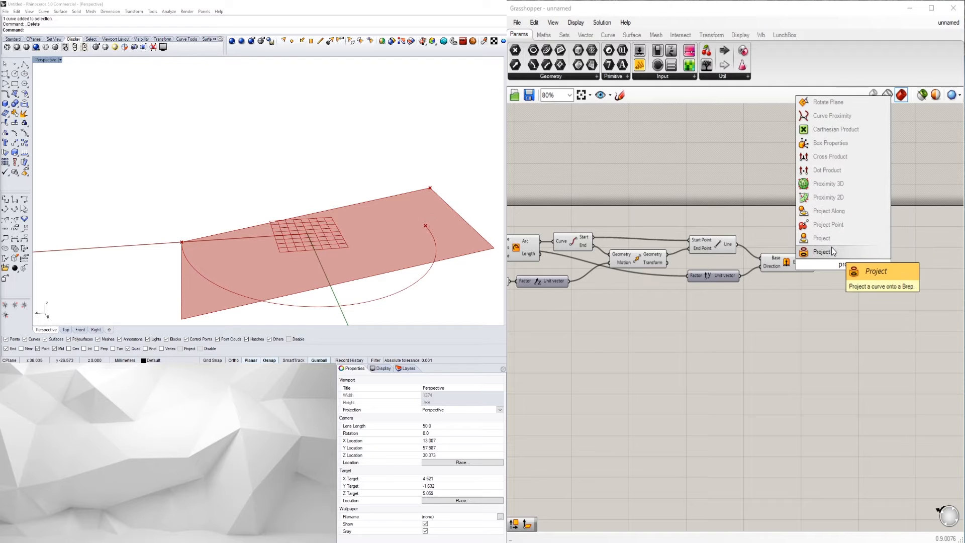
click(832, 251)
click(795, 266)
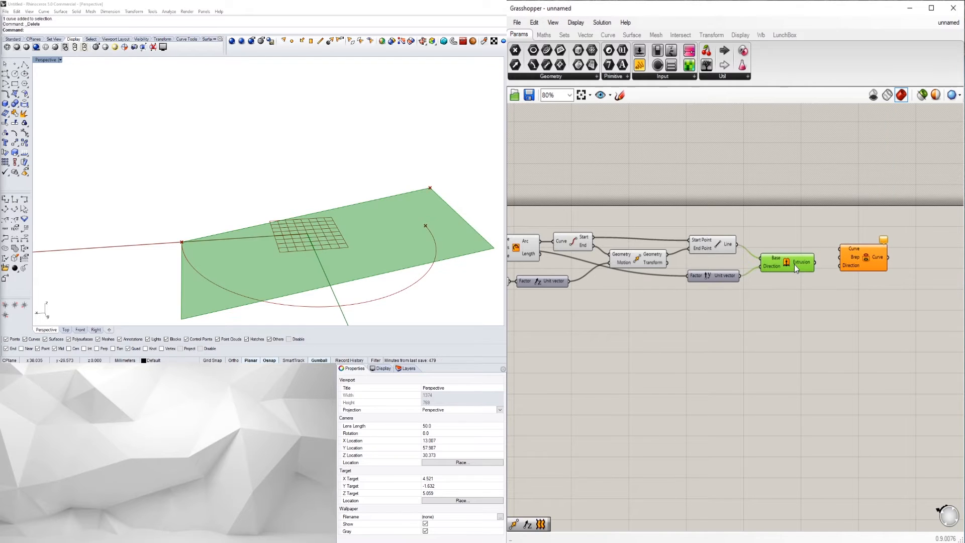
drag(815, 262, 866, 254)
Connect the Arc output to the Project component's Curve input and highlight the projected curve in the viewport.
click(715, 255)
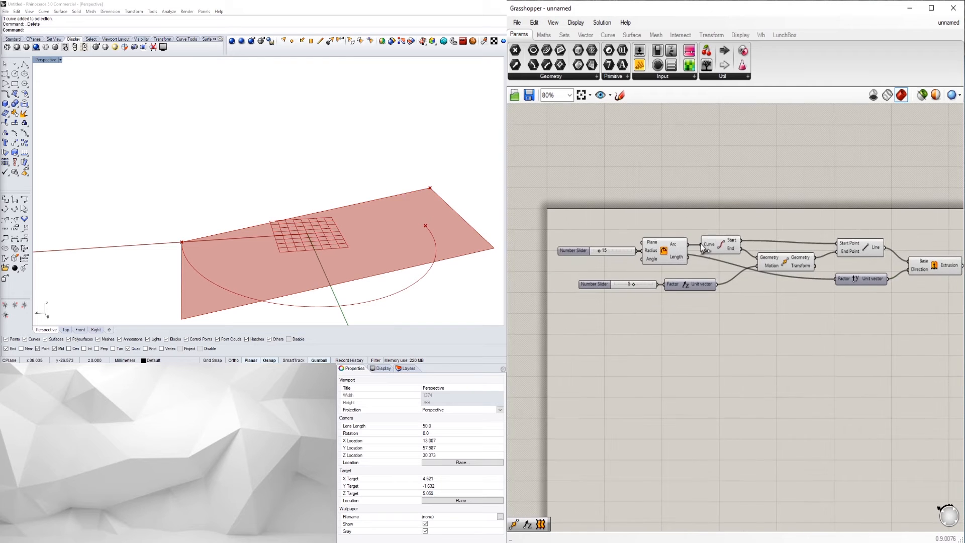
scroll(583, 242, down, 3)
drag(577, 244, 824, 244)
right_drag(301, 241, 402, 224)
right_drag(858, 303, 842, 307)
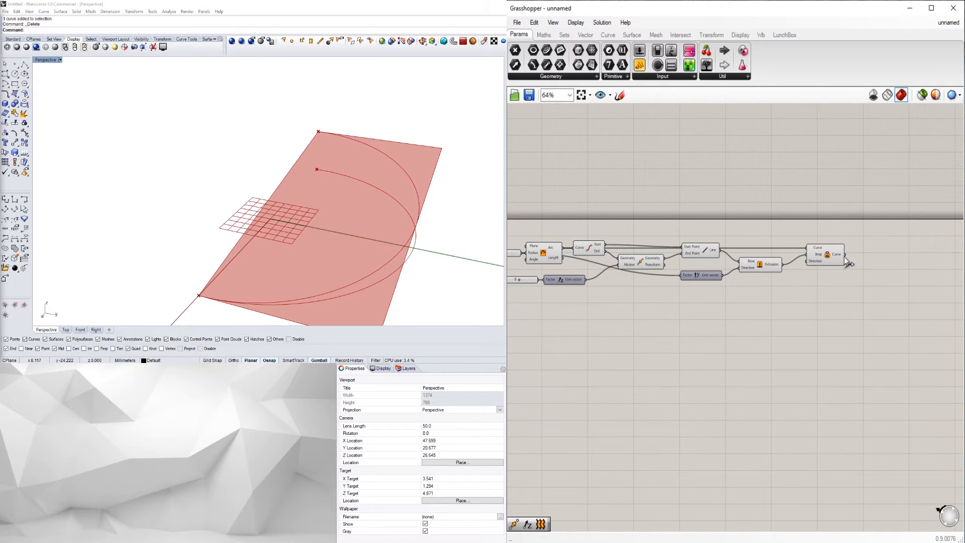
mouse_move(839, 258)
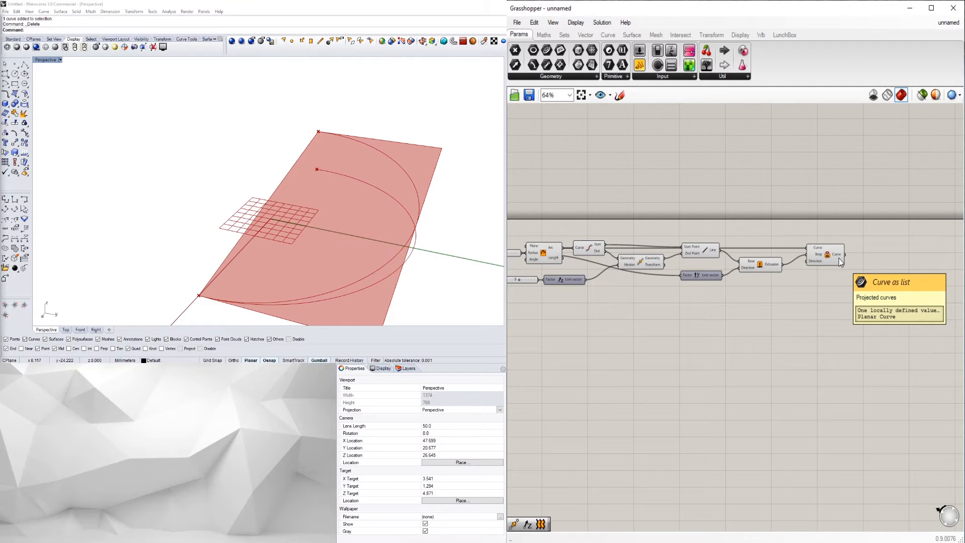
click(839, 258)
right_drag(362, 248, 348, 215)
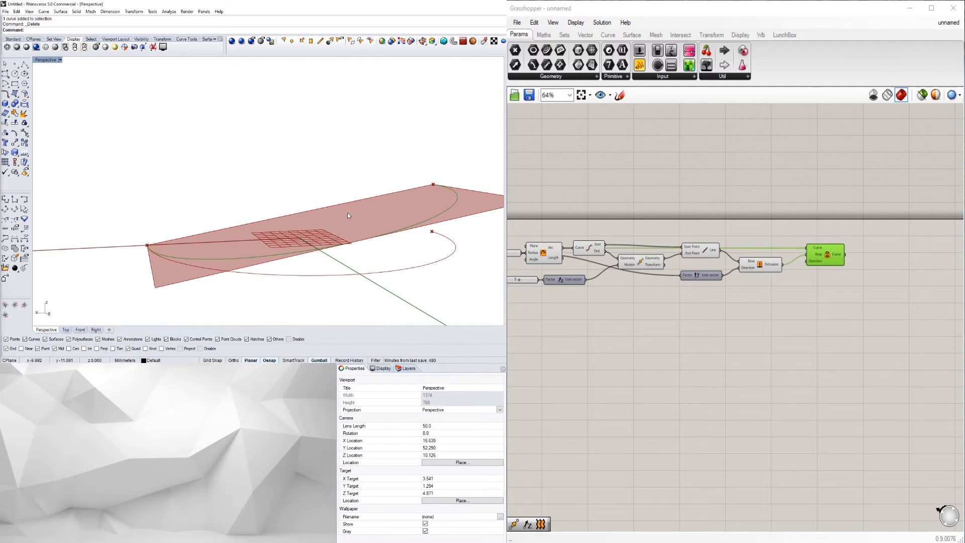
Turn off the preview of the Line, Unit Y and Extrude components.
drag(770, 296, 696, 242)
middle_click(793, 269)
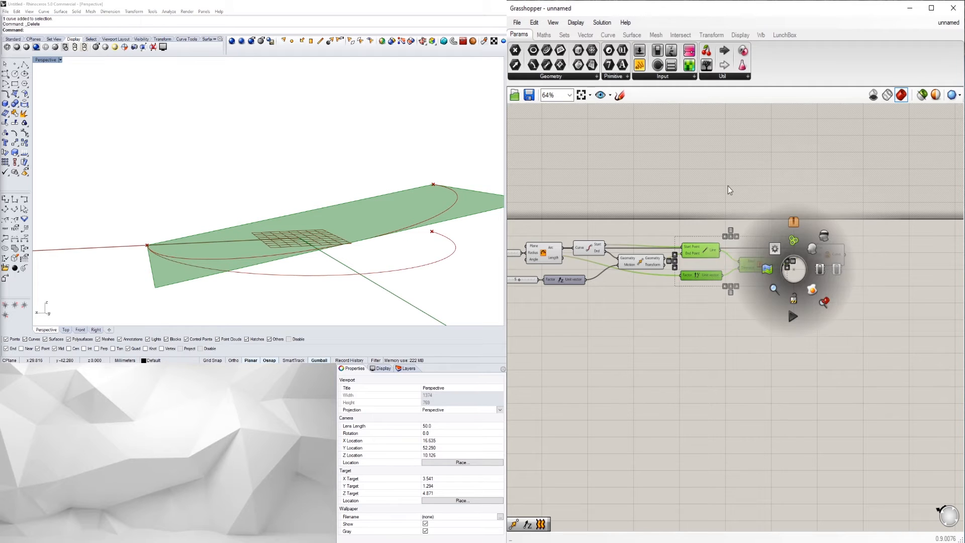
click(819, 241)
right_drag(304, 203, 430, 195)
click(811, 297)
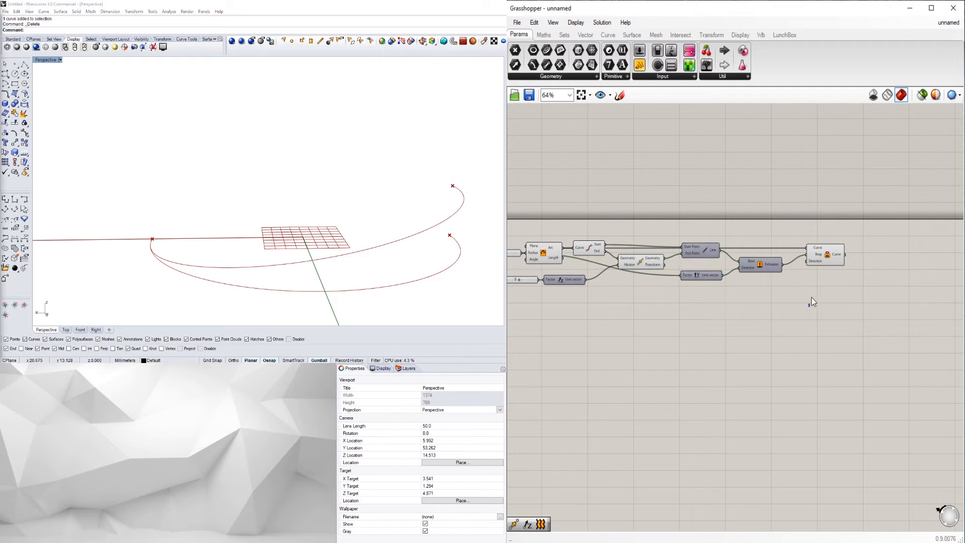
Add a Rotate component with Geometry, Angle and Plane inputs, and connect the projected curve to its Geometry input.
click(821, 254)
click(883, 270)
double_click(883, 270)
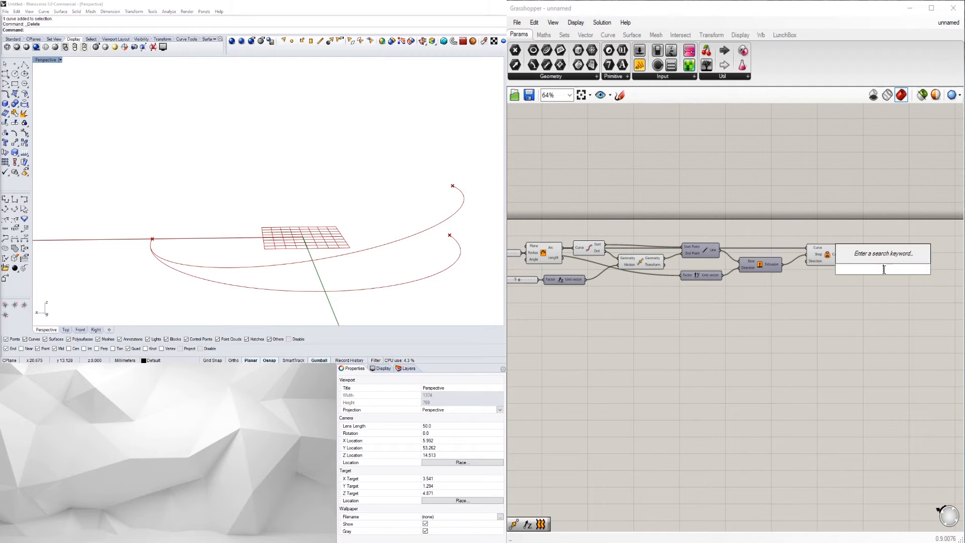
text(rotate)
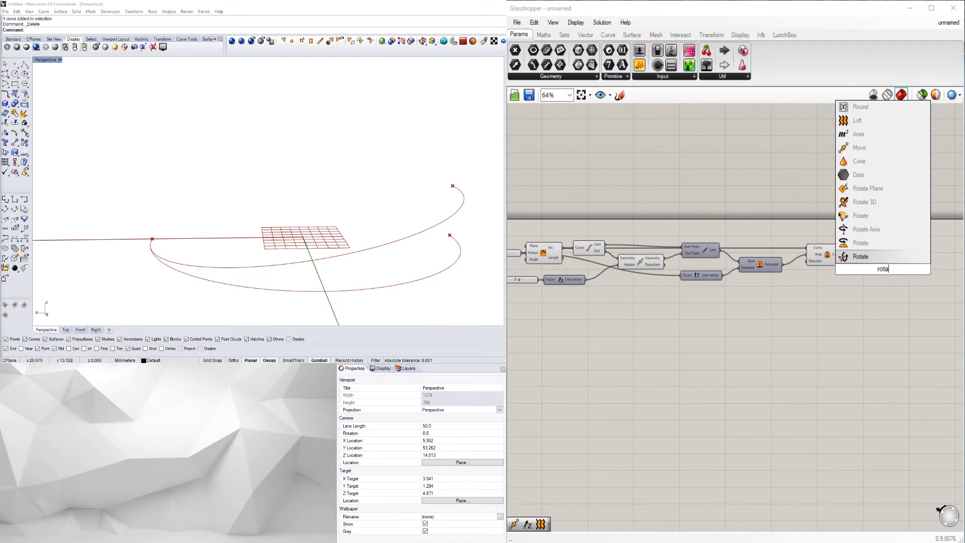
click(863, 245)
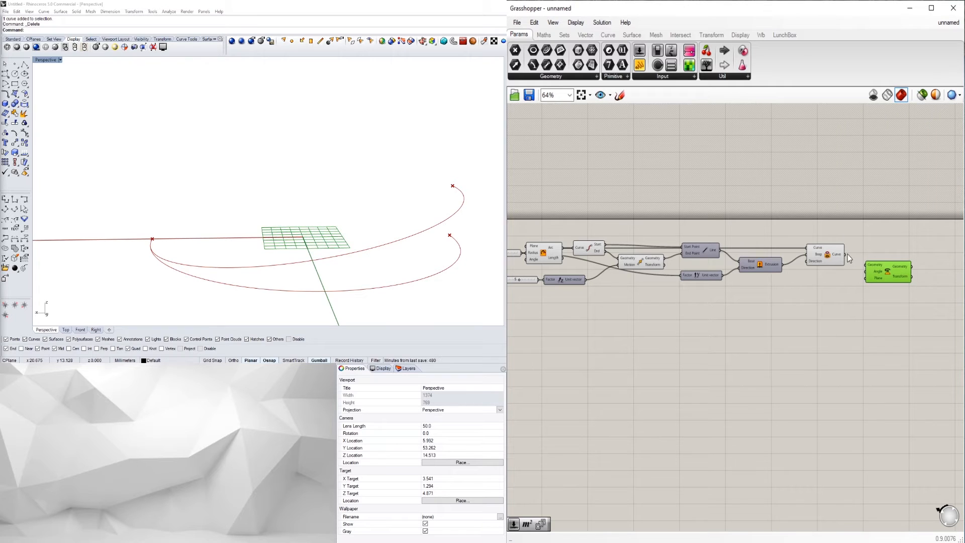
drag(869, 268, 866, 266)
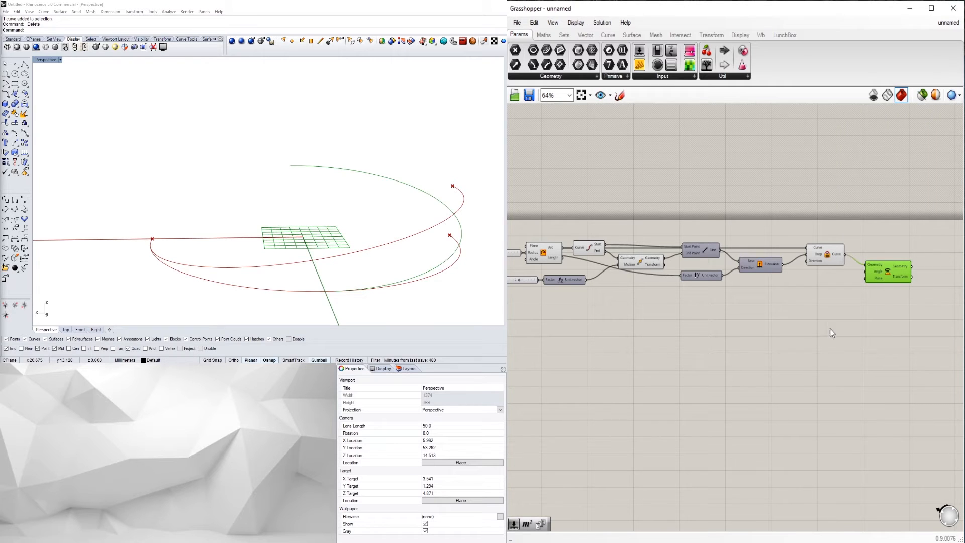
click(830, 333)
Switch the Rotate component's Angle input to degrees and nudge the component slightly away from Project.
right_click(861, 272)
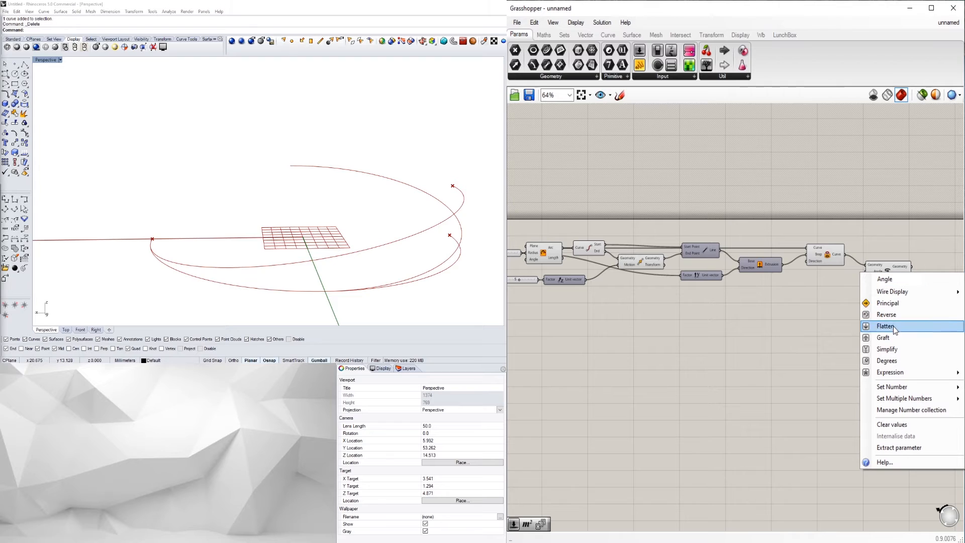
click(871, 360)
drag(882, 274, 889, 279)
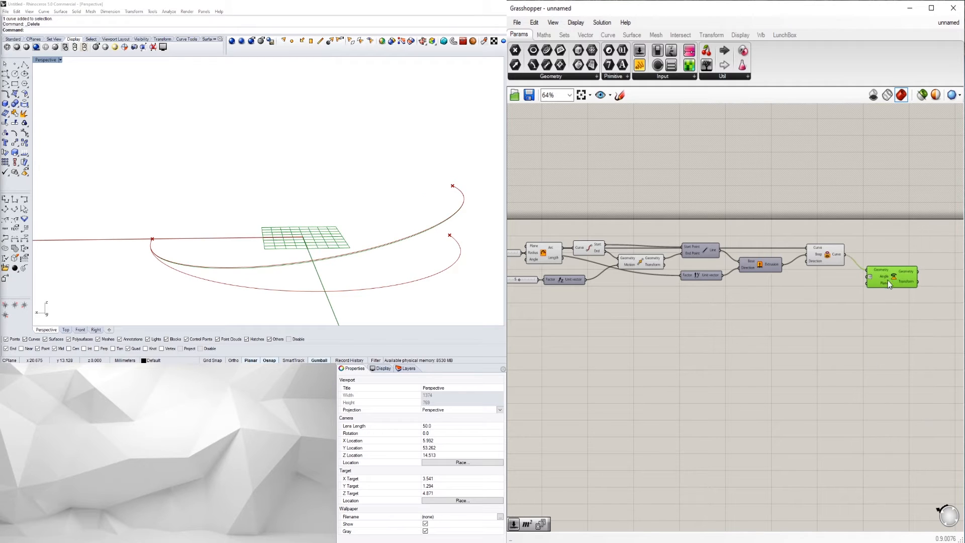
Add a panel containing 180, connect it to the Rotate Angle input, and place it compactly beside Rotate.
click(812, 297)
double_click(813, 297)
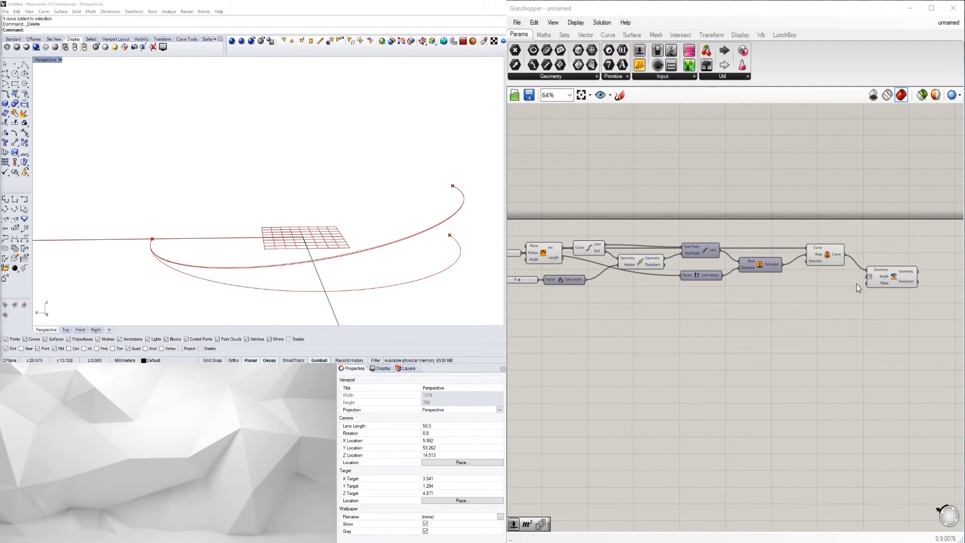
right_click(862, 276)
click(811, 284)
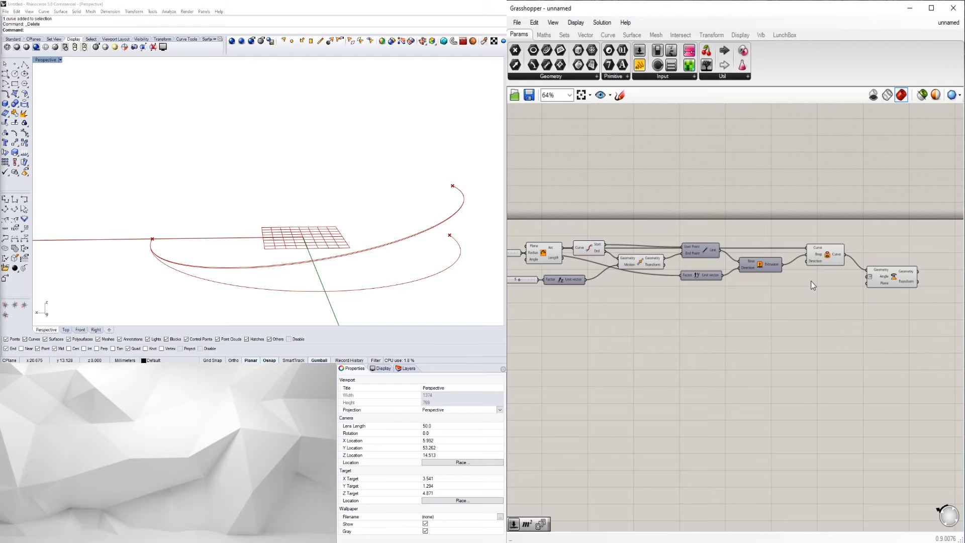
drag(798, 238, 804, 310)
double_click(804, 311)
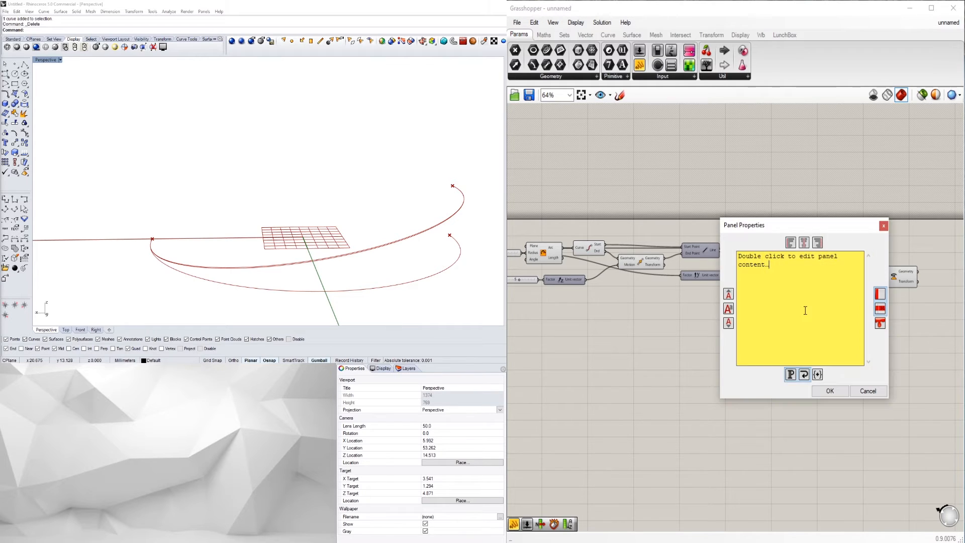
key(ctrl+a)
text(18)
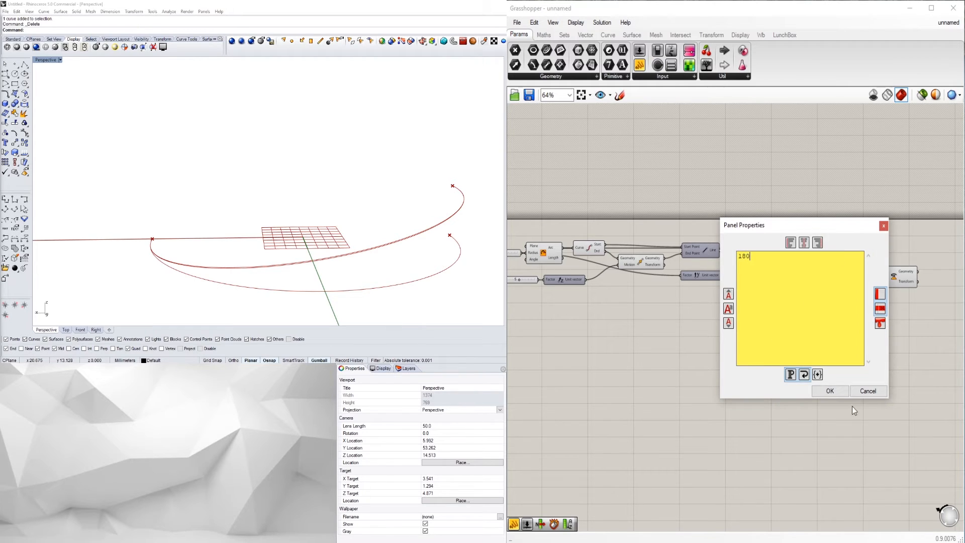
click(836, 391)
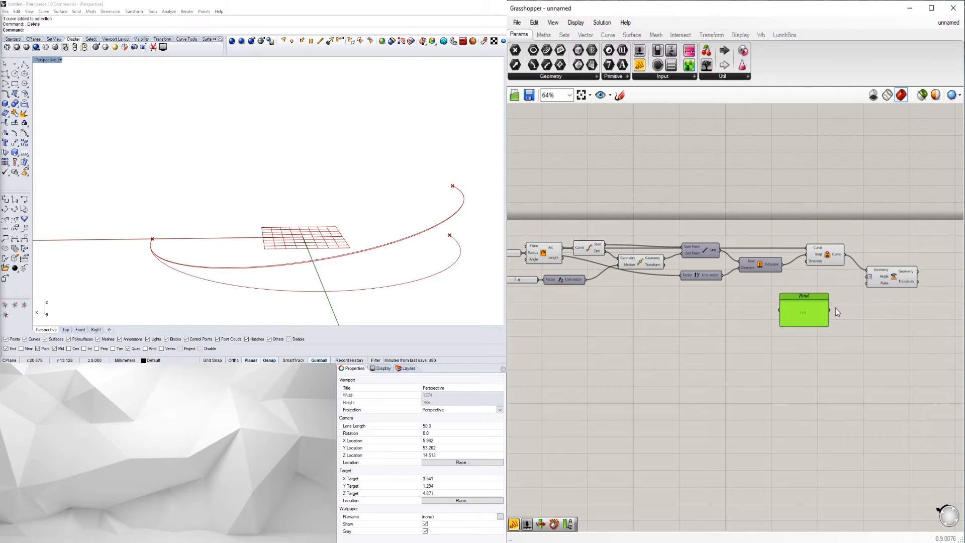
drag(854, 298, 818, 285)
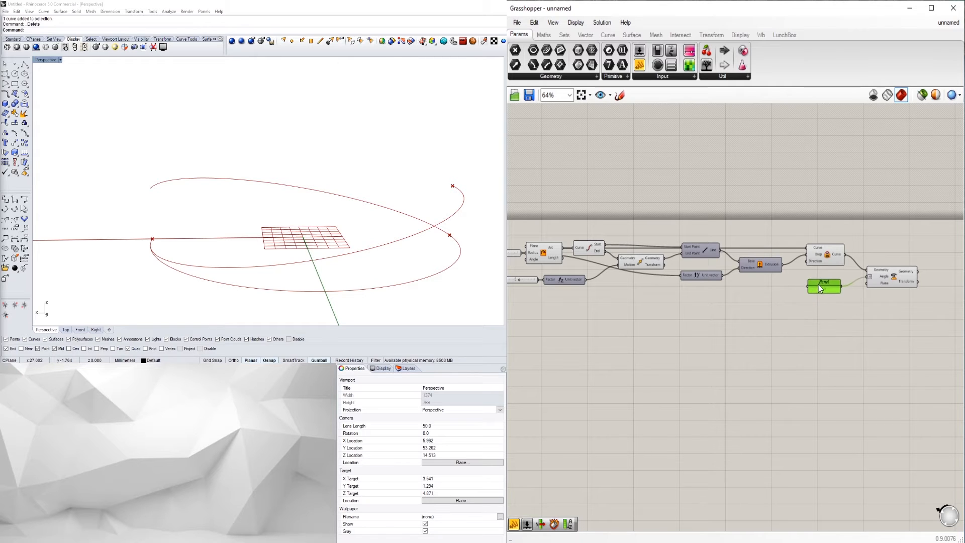
Add a Move component after Rotate and connect the rotated geometry to its Geometry input.
click(886, 278)
click(895, 298)
right_drag(894, 297, 890, 274)
double_click(890, 273)
text(move)
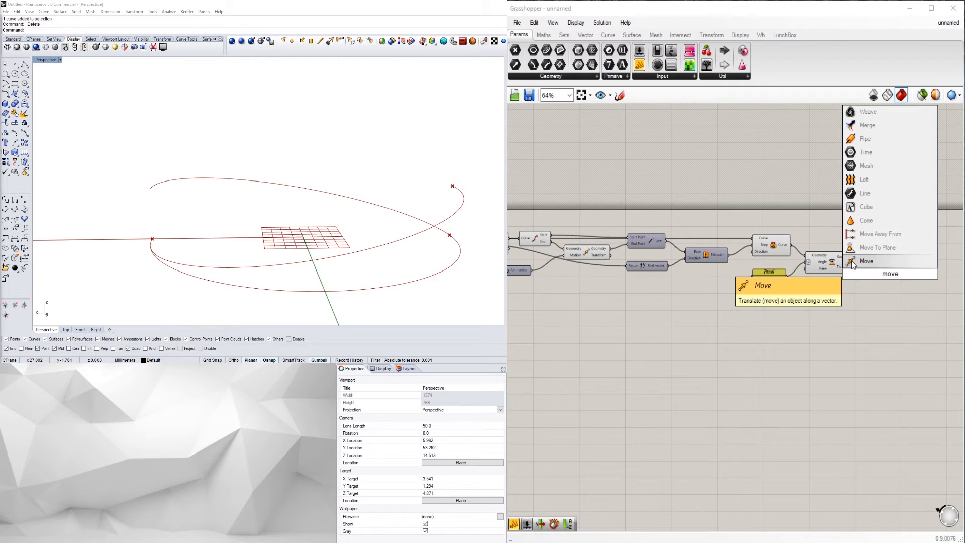
click(852, 262)
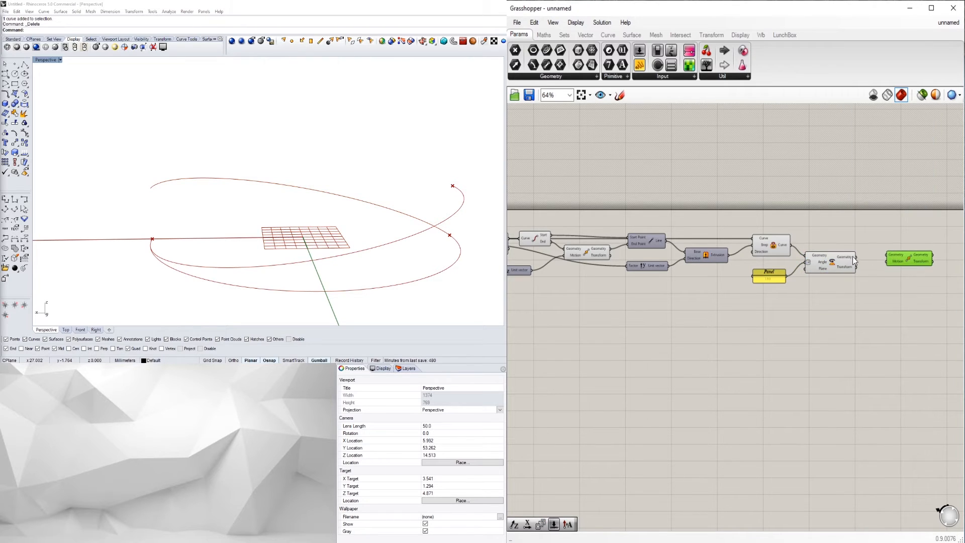
drag(853, 256, 898, 262)
click(848, 291)
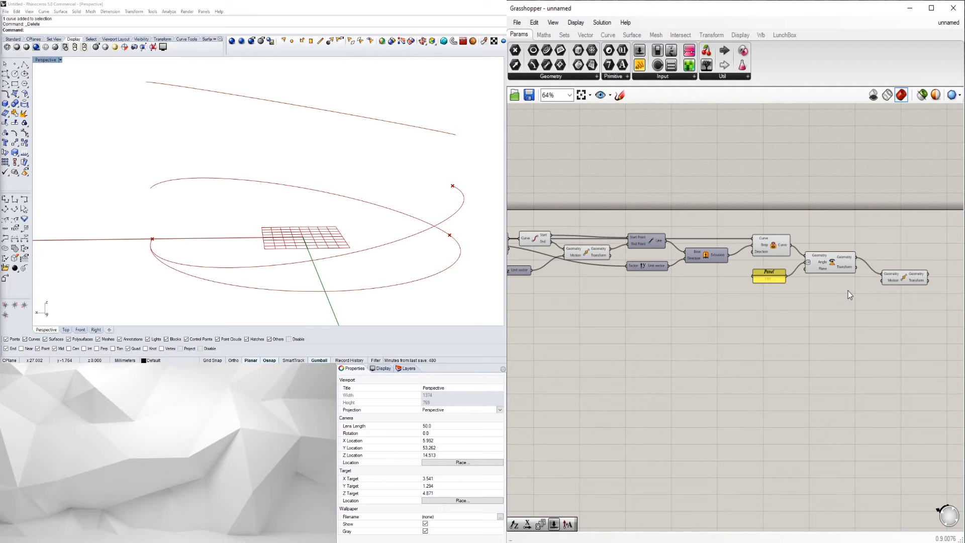
Connect the Unit Z vector driven by the height slider to the new Move component's Motion input.
right_drag(773, 294, 601, 261)
scroll(565, 237, down, 2)
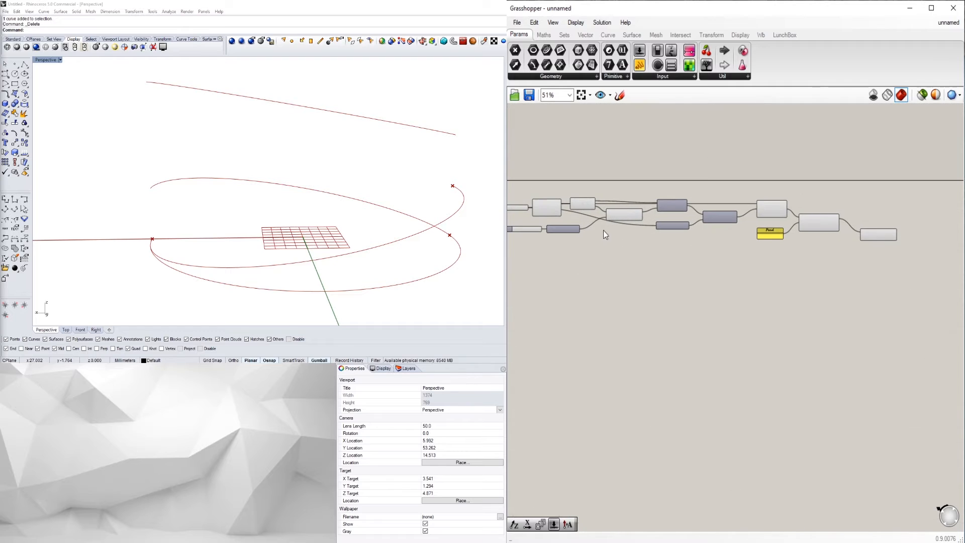
scroll(866, 249, up, 5)
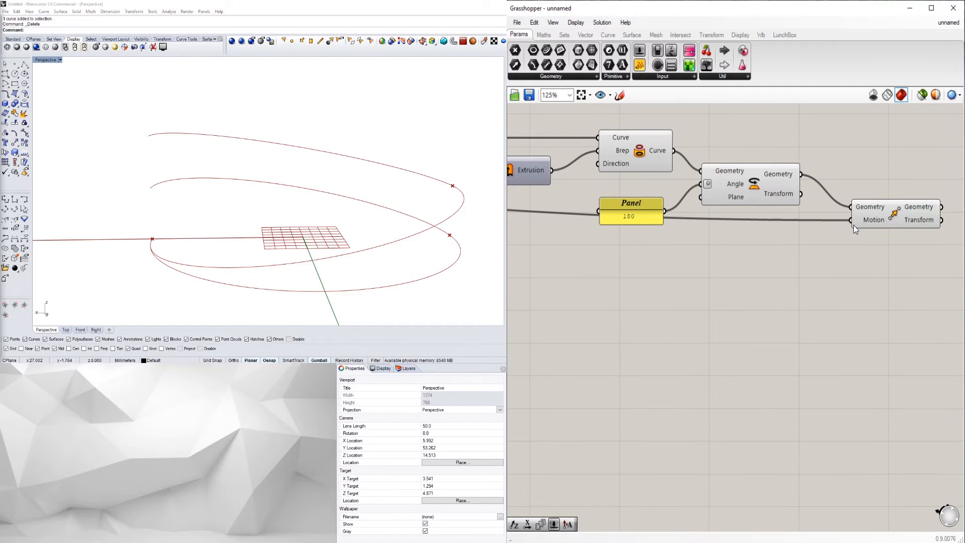
click(886, 215)
click(854, 251)
Turn off the preview of the Project and Rotate components and shift Move slightly closer to Rotate.
scroll(855, 252, down, 1)
drag(787, 264, 667, 156)
middle_click(668, 158)
click(701, 126)
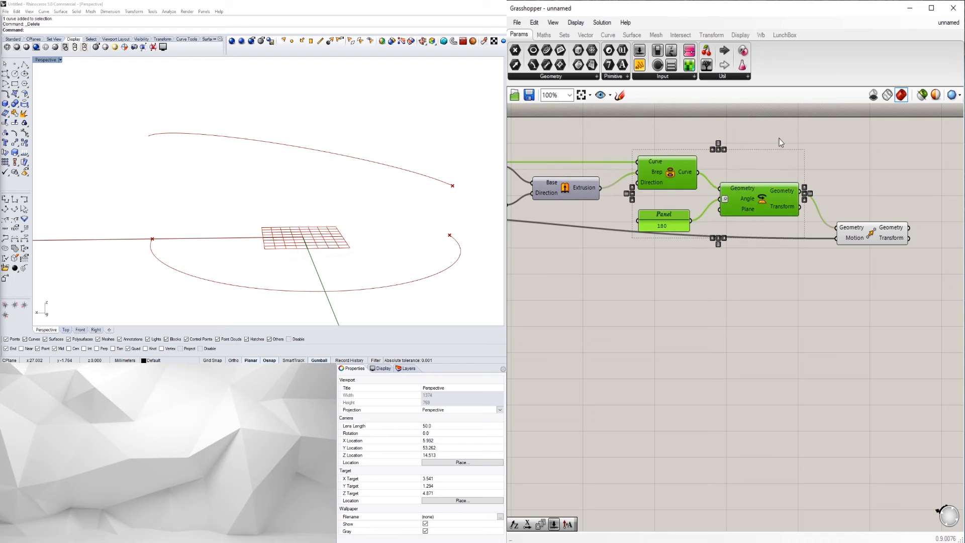
click(779, 138)
drag(847, 230, 836, 231)
click(804, 282)
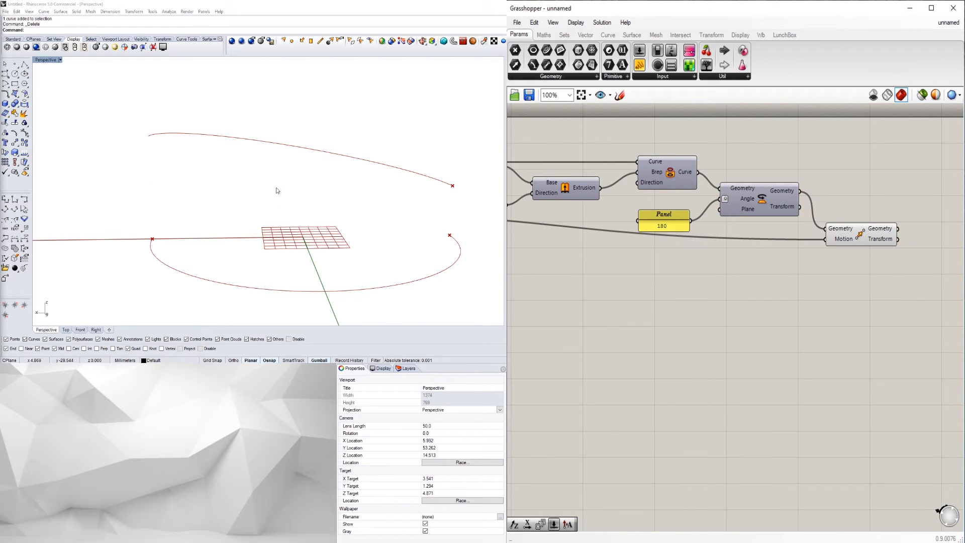
Turn off the preview of the Arc and End Points components at the start of the definition.
right_drag(275, 190, 310, 216)
scroll(847, 263, down, 2)
drag(810, 266, 657, 177)
drag(716, 266, 619, 173)
middle_click(663, 173)
click(702, 143)
right_drag(884, 296, 665, 306)
click(758, 329)
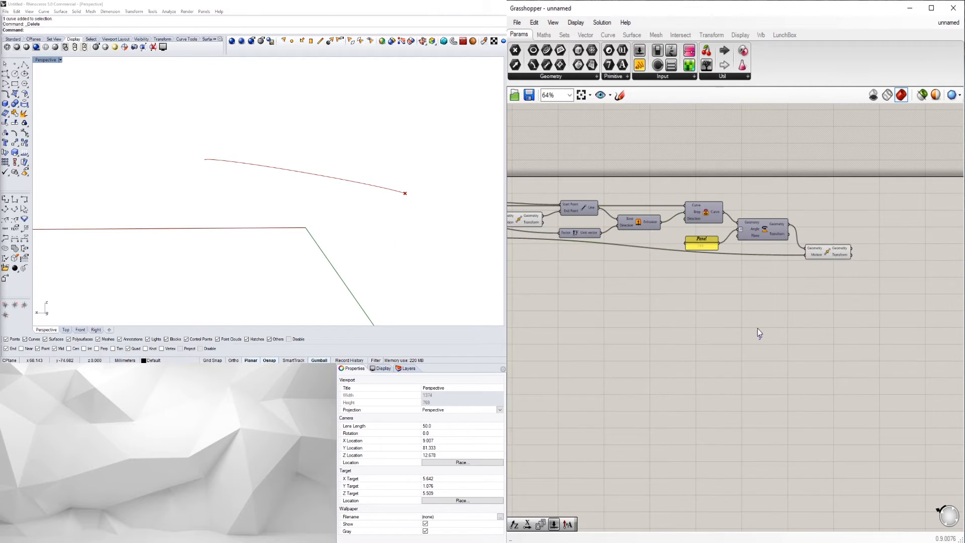
Turn the preview of the Project component back on to show the projected curve beside the moved one.
right_click(709, 211)
click(724, 230)
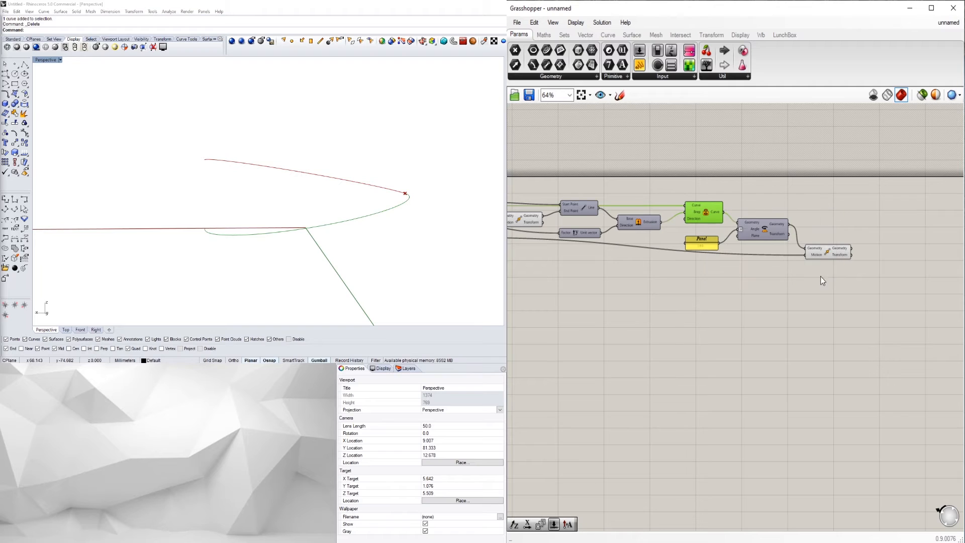
right_drag(387, 174, 312, 199)
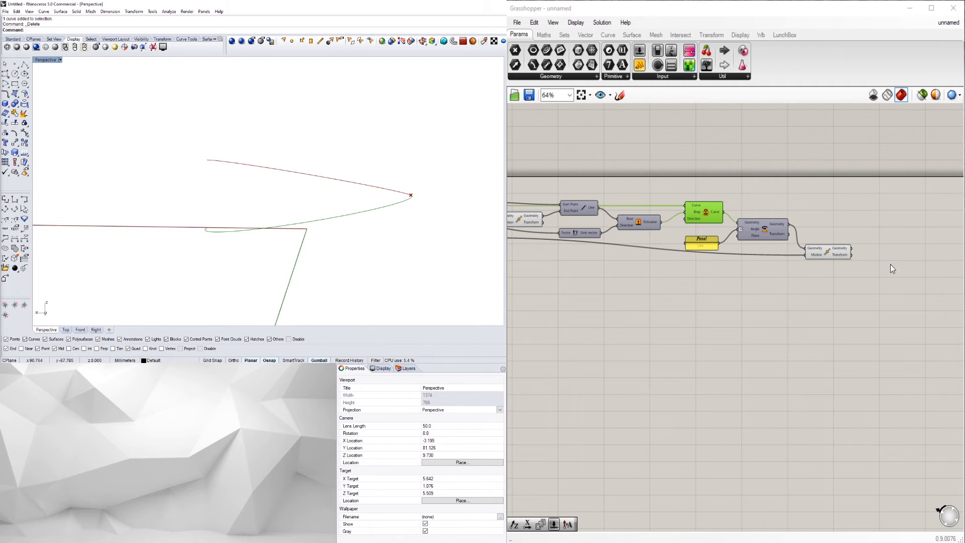
click(827, 249)
click(791, 316)
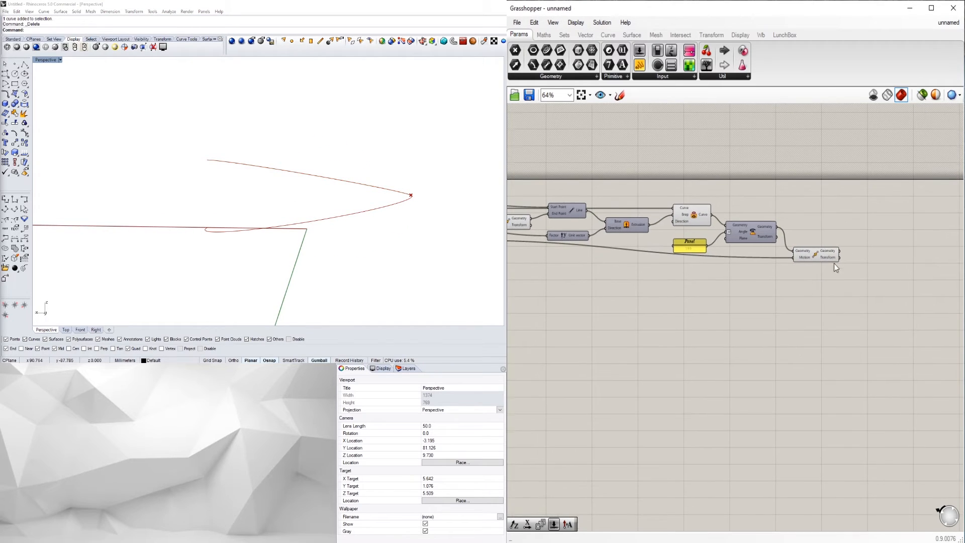
Add a Join Curves component and connect both the moved curve and the projected curve to its Curves input.
double_click(846, 225)
text(join)
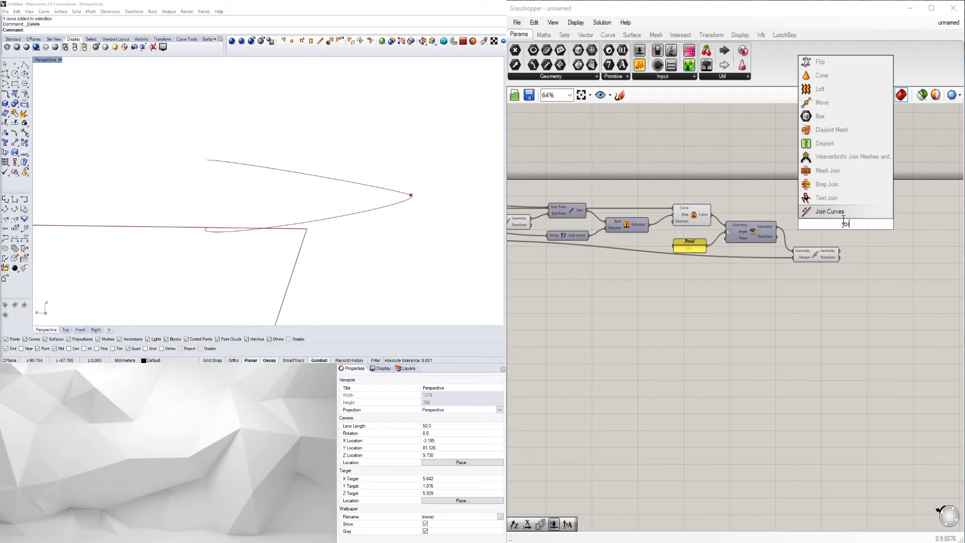
key(Return)
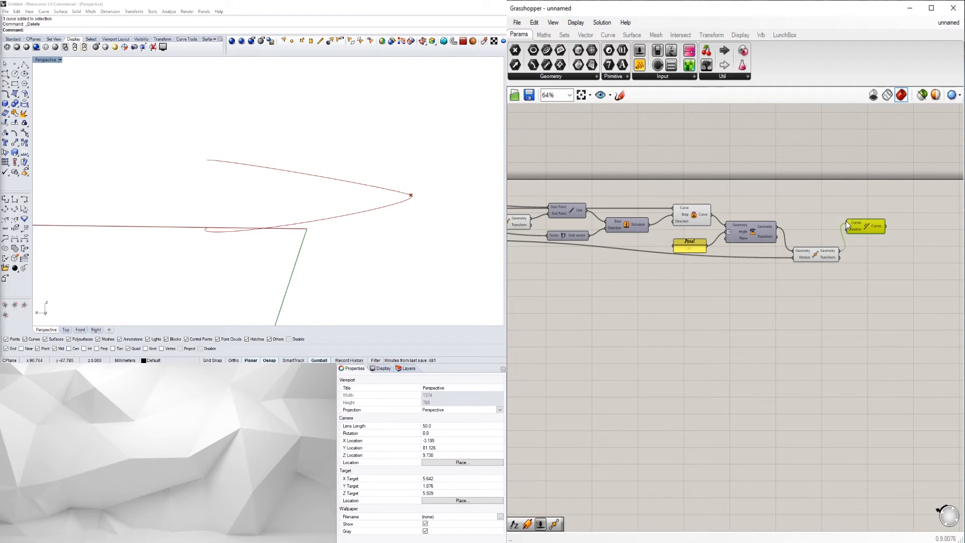
drag(713, 217, 889, 224)
click(873, 231)
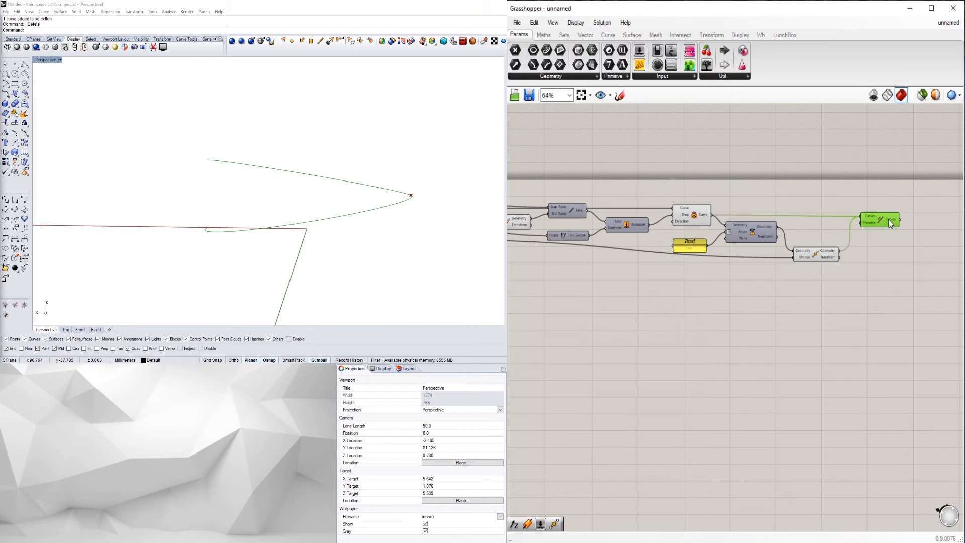
Examine the joined curve from several angles and review the component chain back to the number sliders.
right_drag(453, 226, 369, 196)
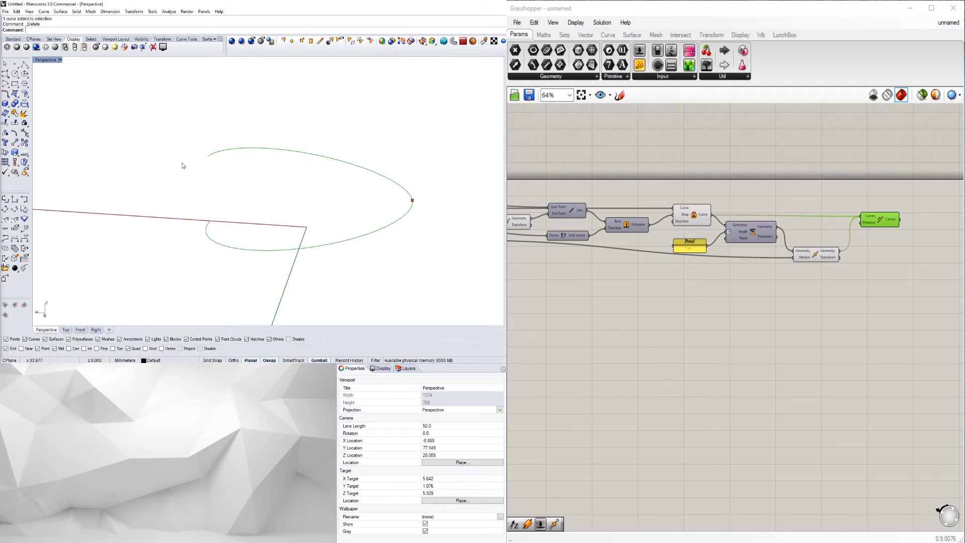
right_drag(230, 216, 205, 222)
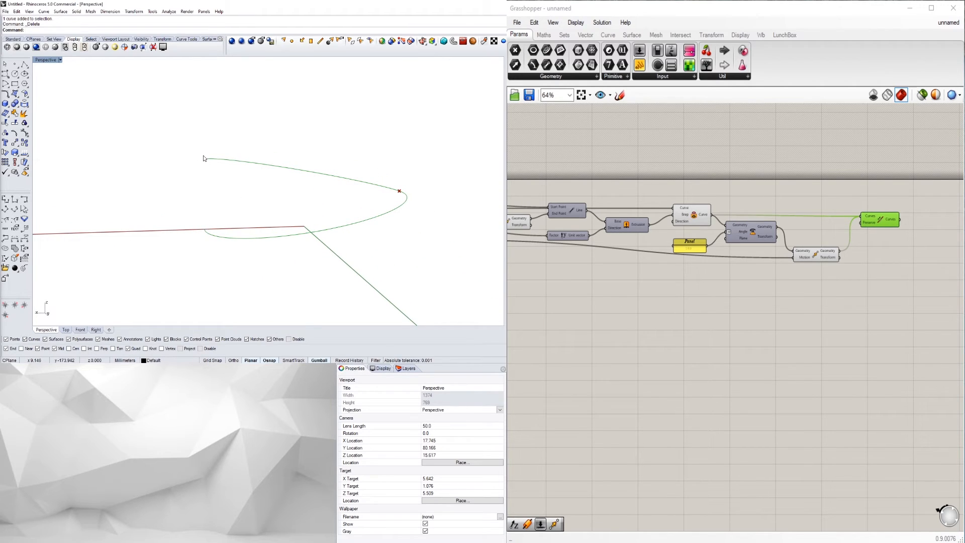
click(885, 316)
scroll(738, 236, up, 2)
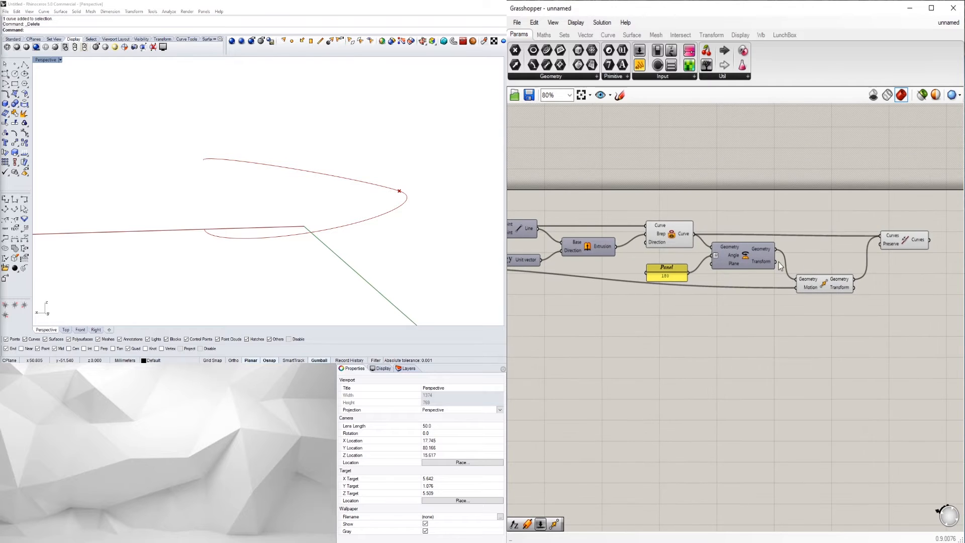
scroll(706, 285, up, 2)
click(697, 271)
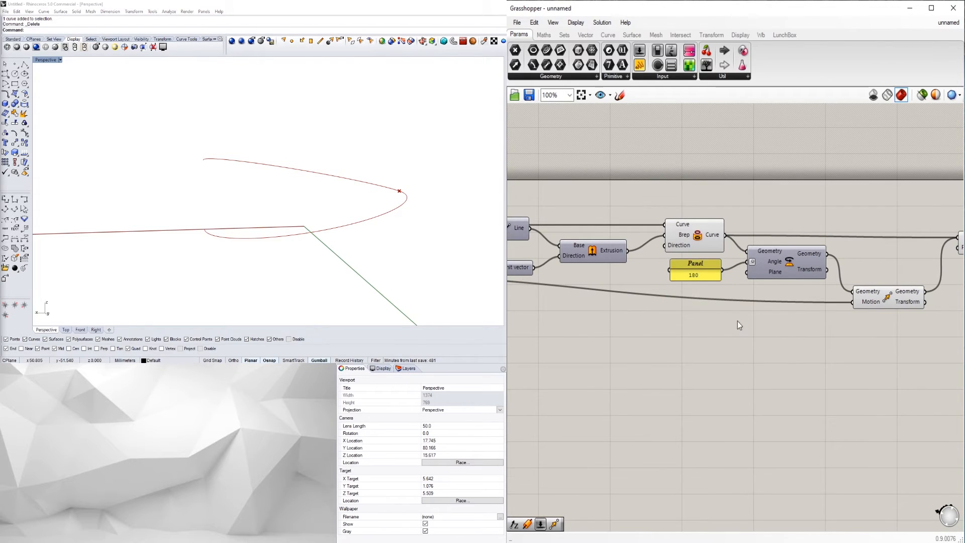
right_drag(737, 321, 618, 292)
mouse_move(268, 220)
right_down()
mouse_move(254, 230)
mouse_move(263, 237)
mouse_move(270, 222)
right_up()
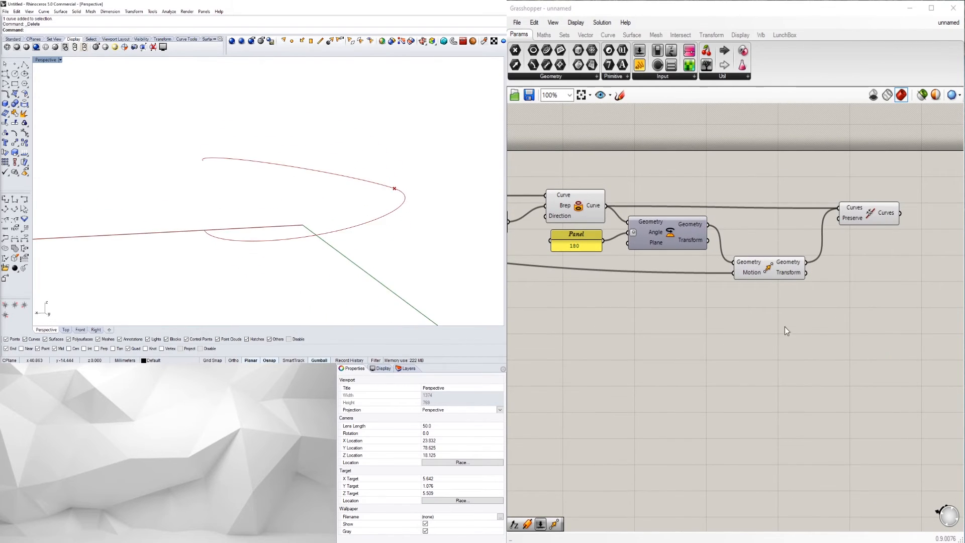
scroll(628, 323, down, 1)
right_drag(628, 323, 849, 292)
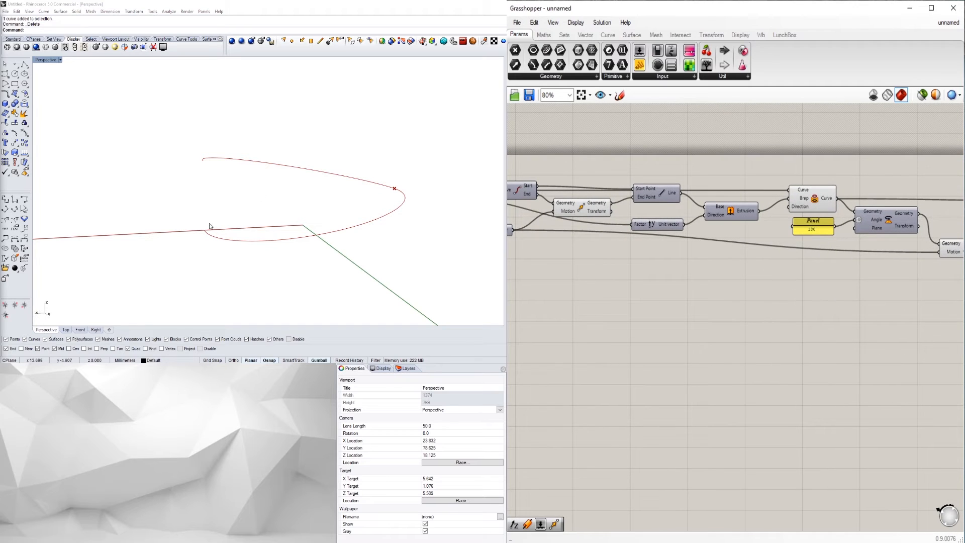
right_drag(655, 316, 842, 330)
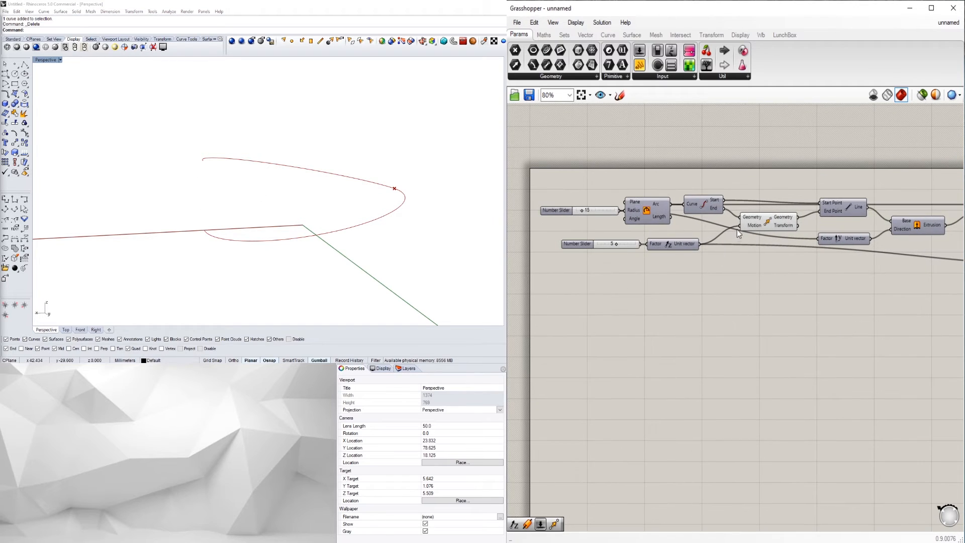
Reposition the number slider feeding Unit Z slightly on the canvas.
click(584, 246)
right_drag(598, 265, 574, 273)
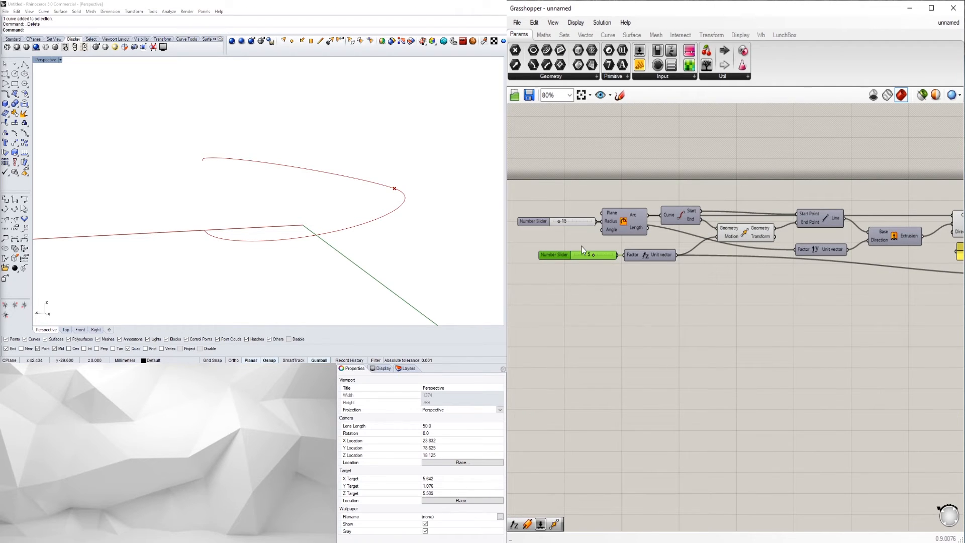
right_drag(626, 272, 698, 281)
drag(624, 264, 603, 264)
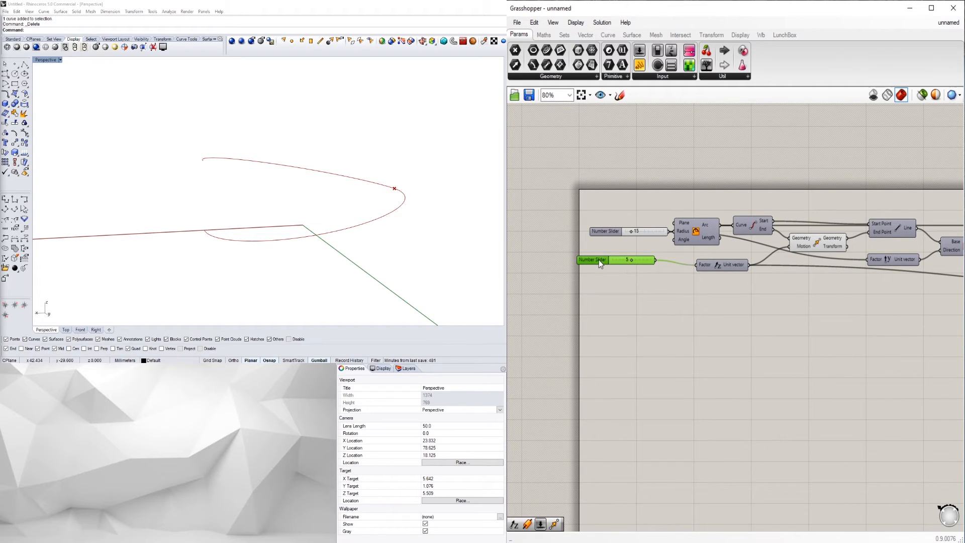
right_drag(641, 275, 584, 275)
drag(545, 262, 573, 268)
click(840, 333)
Add another Move component beyond Join Curves, leaving room between them.
scroll(814, 330, down, 2)
scroll(814, 330, up, 2)
click(744, 282)
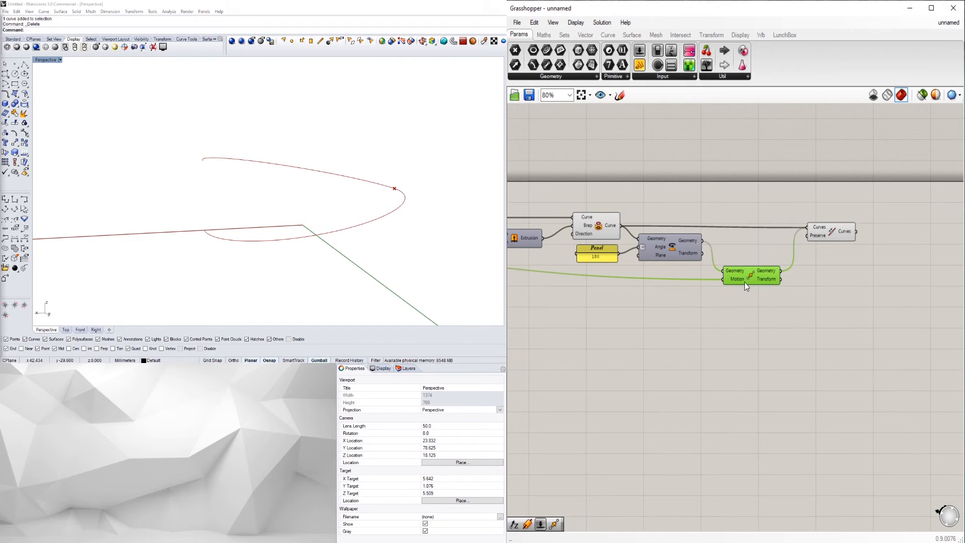
click(834, 230)
right_drag(834, 230, 801, 273)
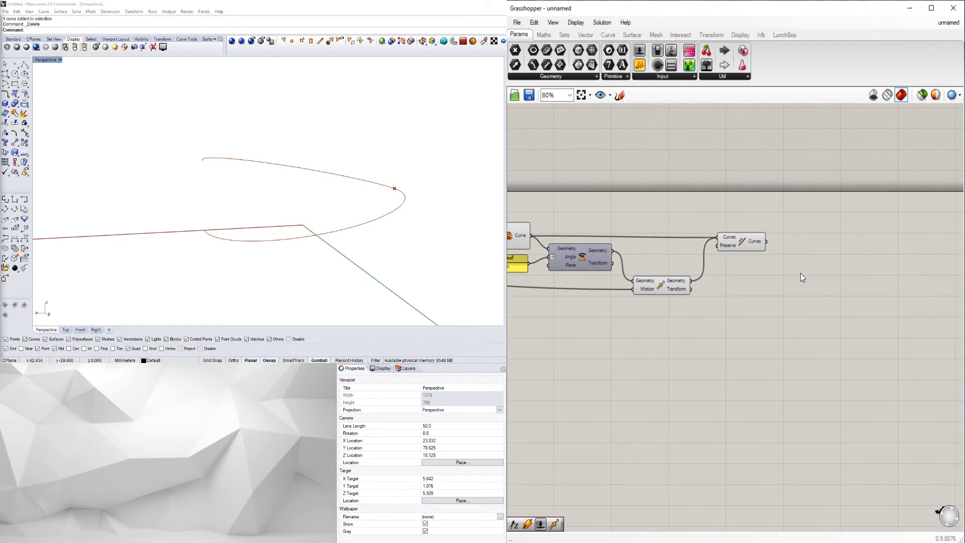
double_click(801, 272)
text(move)
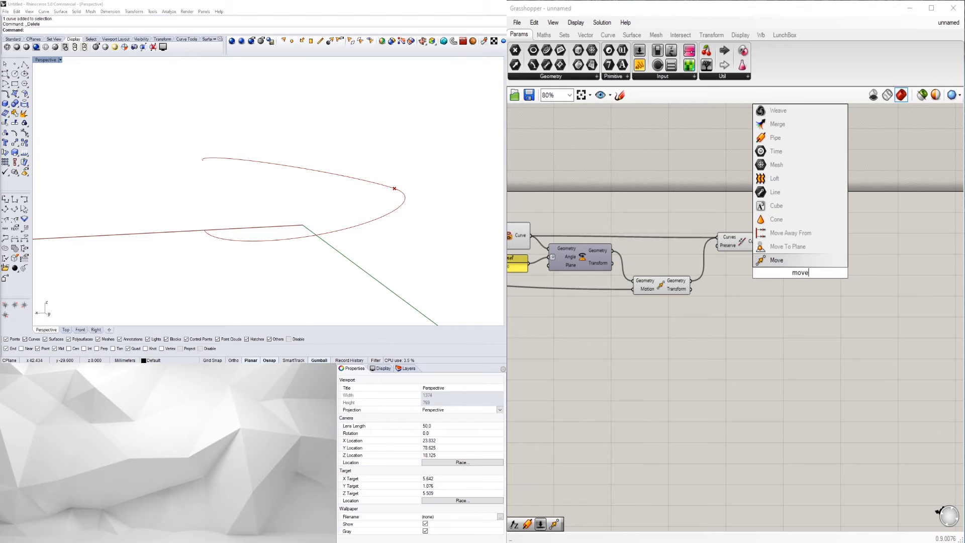
click(797, 259)
drag(797, 260, 876, 257)
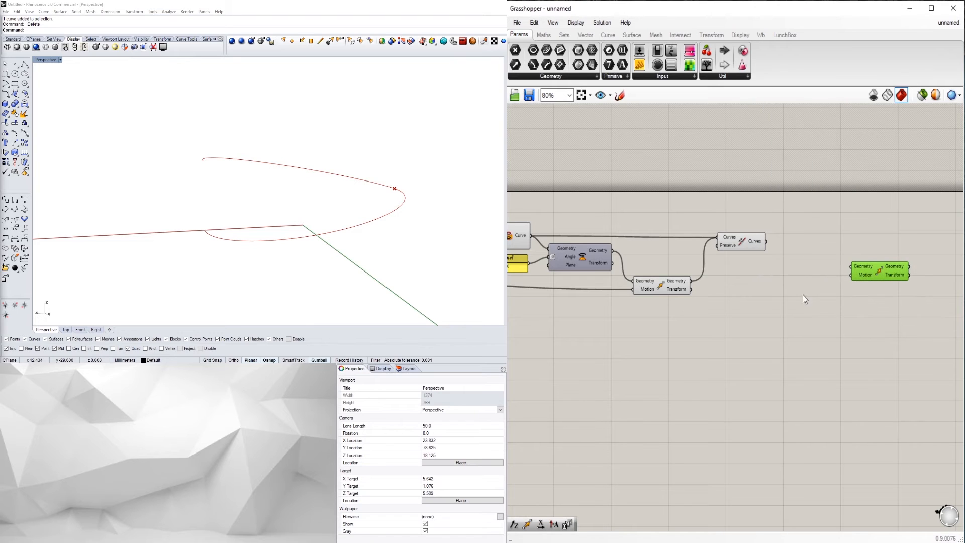
Add a Unit Z vector for the last Move's Motion input and connect the joined curves to its Geometry input.
double_click(785, 304)
text(z)
click(774, 292)
drag(793, 306, 820, 292)
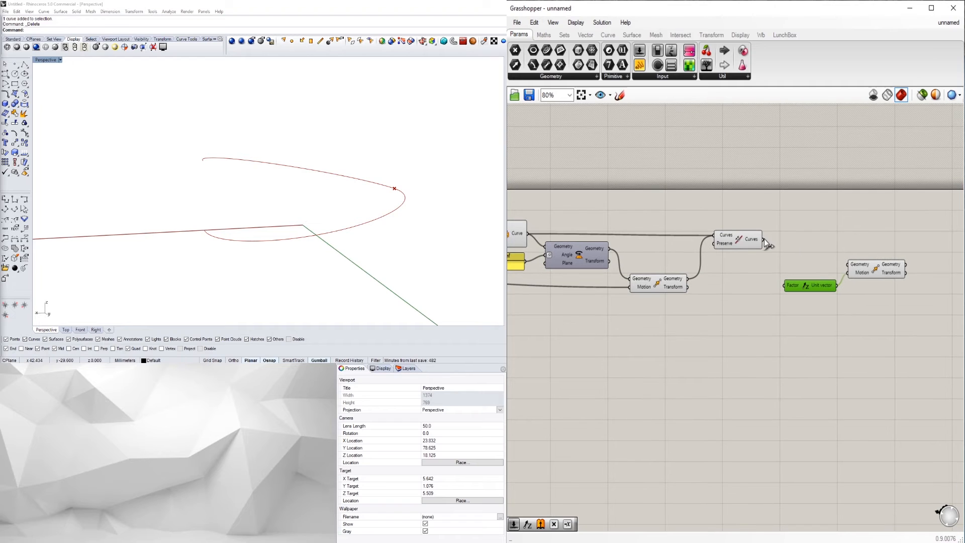
drag(766, 241, 804, 255)
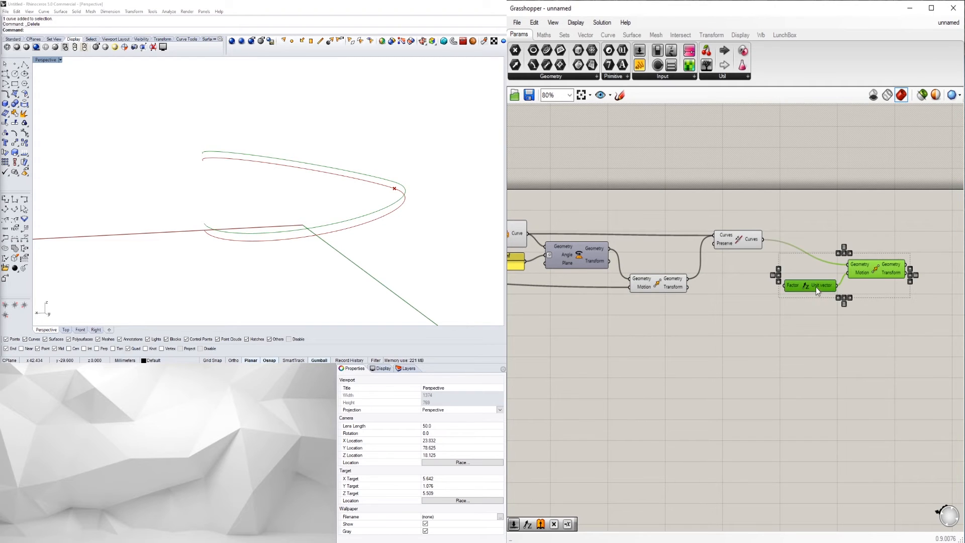
click(852, 307)
right_drag(852, 308, 864, 289)
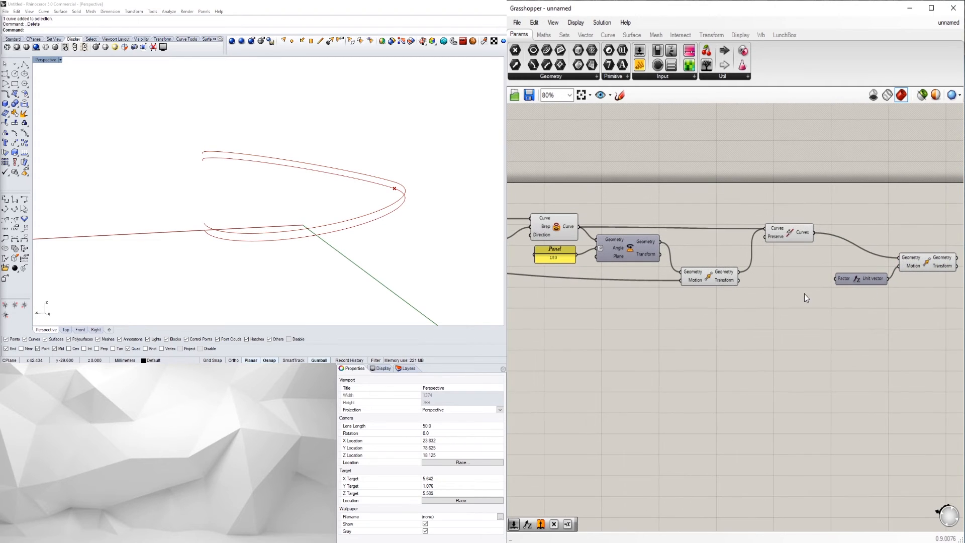
Add a Series component, connect it to the second Unit Z's Factor input, and align Unit Z and Move beside it.
double_click(773, 325)
text(series)
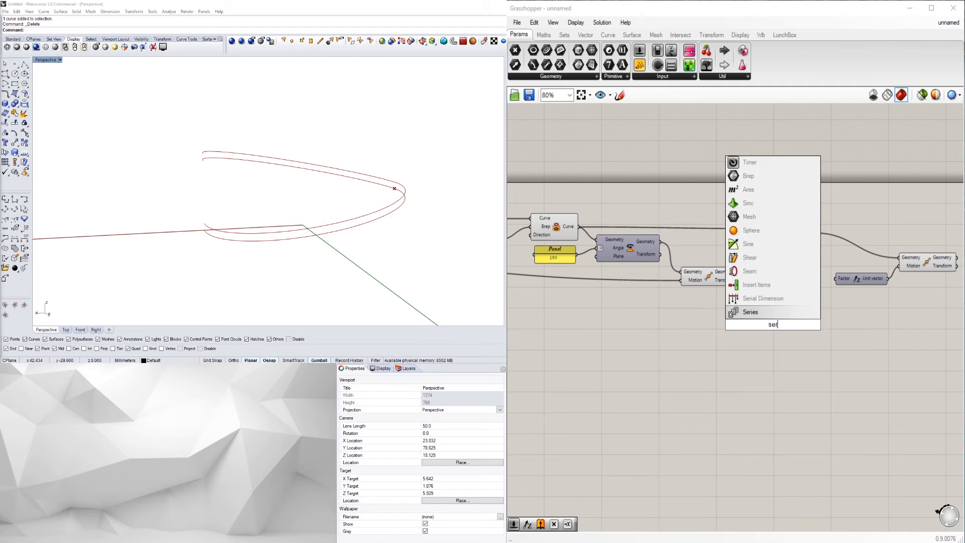
key(Return)
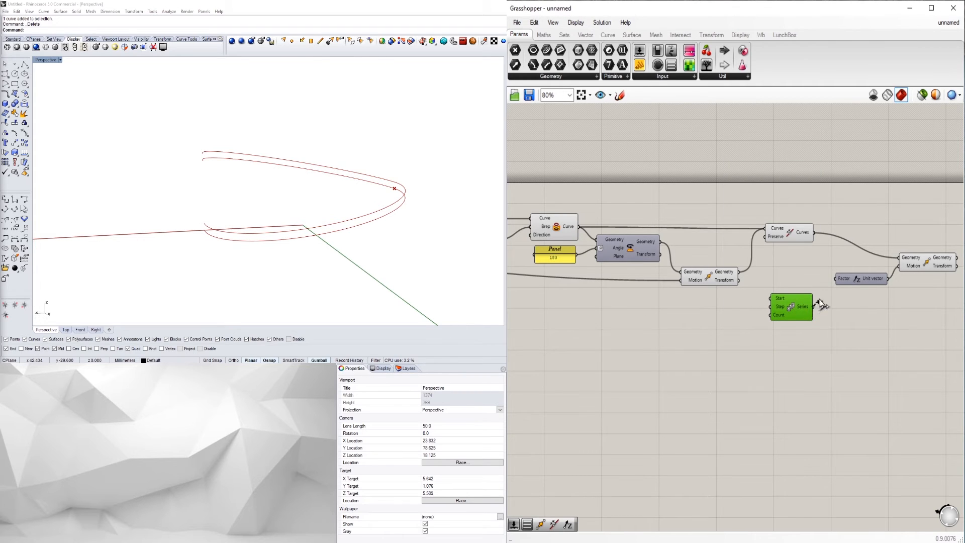
drag(848, 276, 835, 305)
click(918, 262)
click(914, 330)
scroll(714, 332, down, 1)
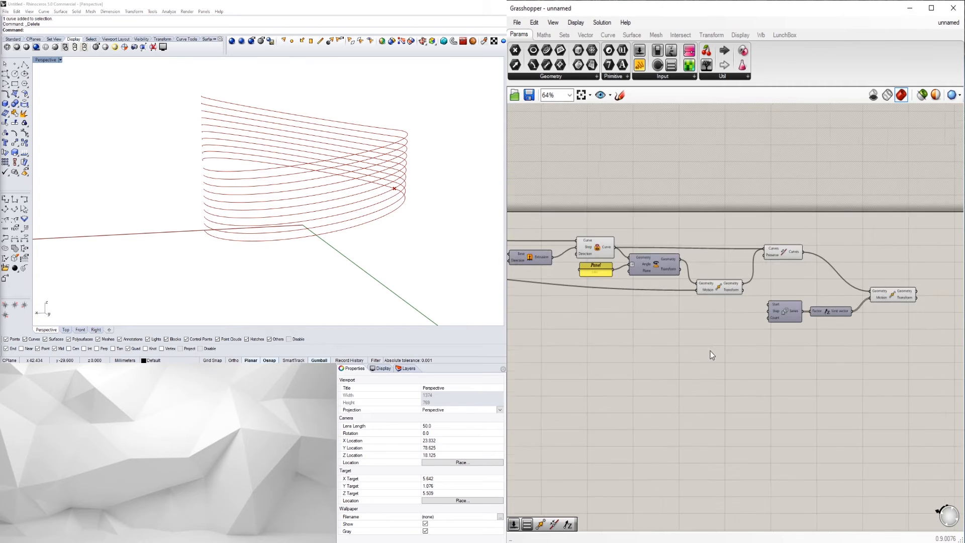
Connect the height number slider feeding the first Unit Z to the Series component's Step input.
right_drag(710, 351, 807, 367)
scroll(715, 299, up, 1)
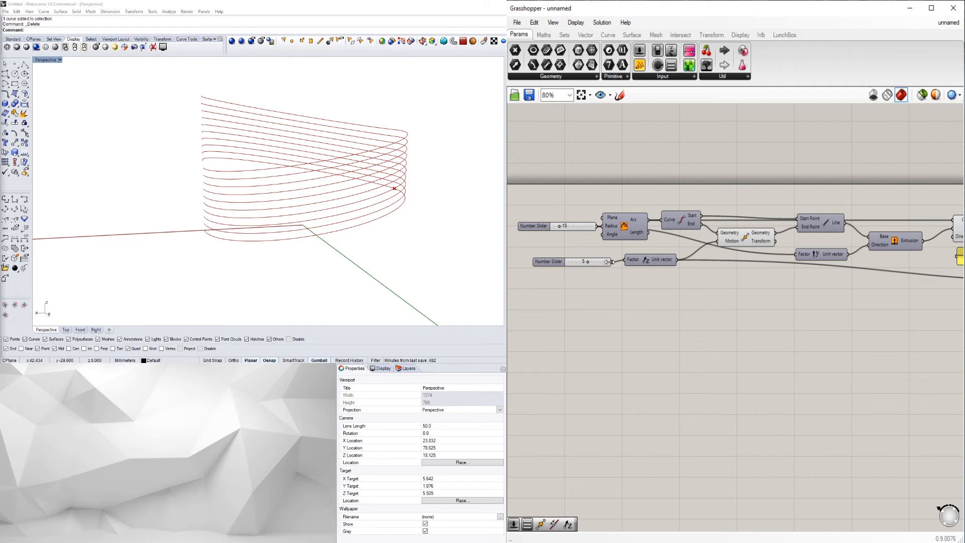
drag(613, 261, 835, 273)
scroll(857, 304, down, 3)
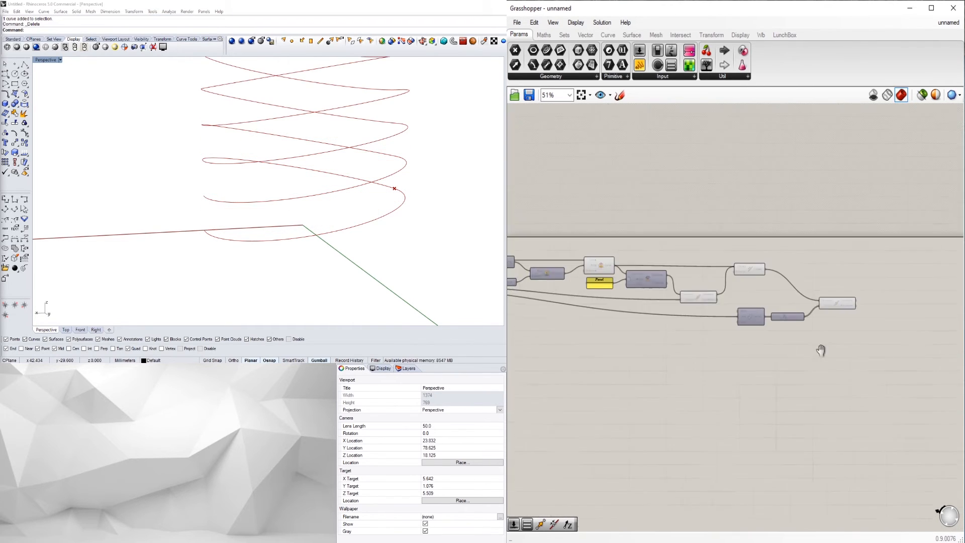
Examine the stacked spiral copies and the Series, Unit Z and Move chain that spaces them vertically.
scroll(271, 178, down, 5)
right_drag(266, 126, 291, 173)
click(831, 303)
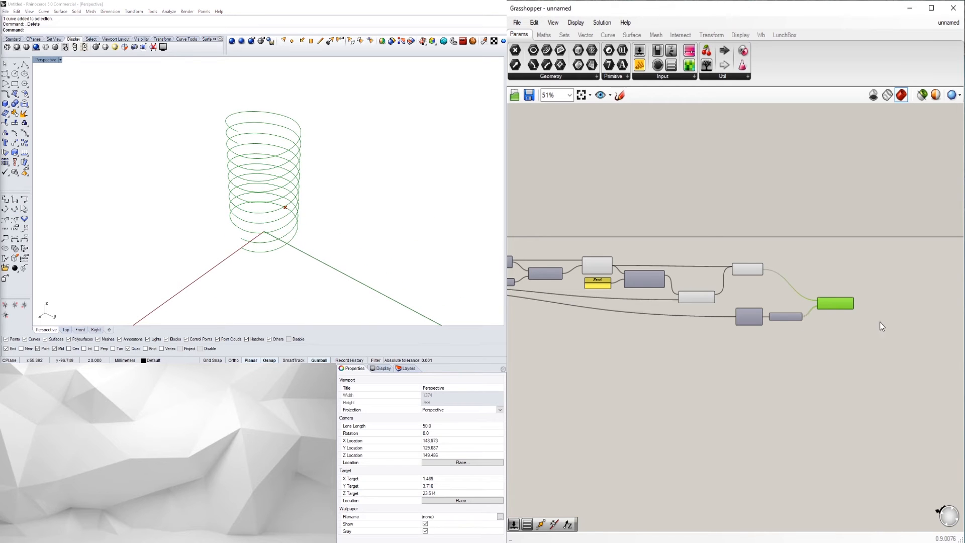
scroll(762, 318, up, 3)
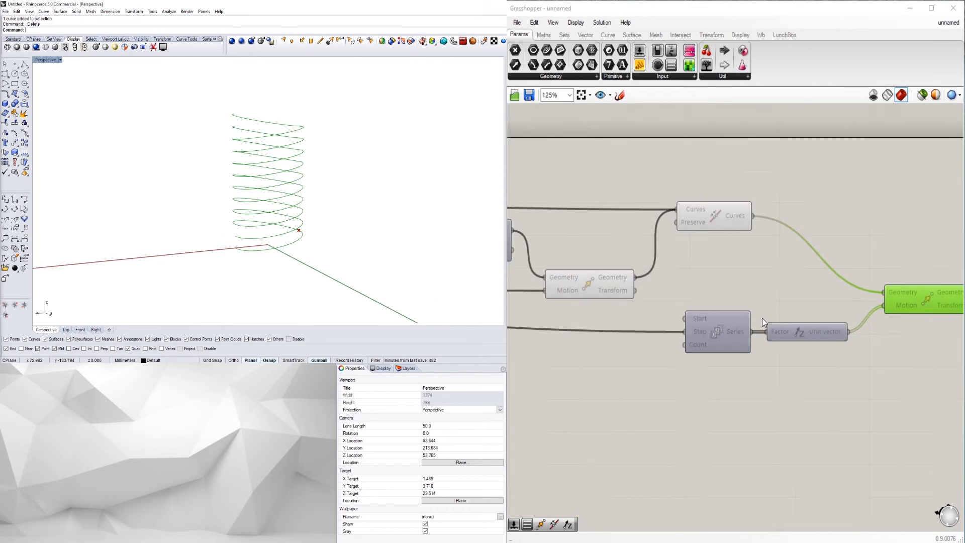
scroll(728, 334, down, 2)
right_drag(855, 322, 820, 320)
scroll(818, 320, up, 1)
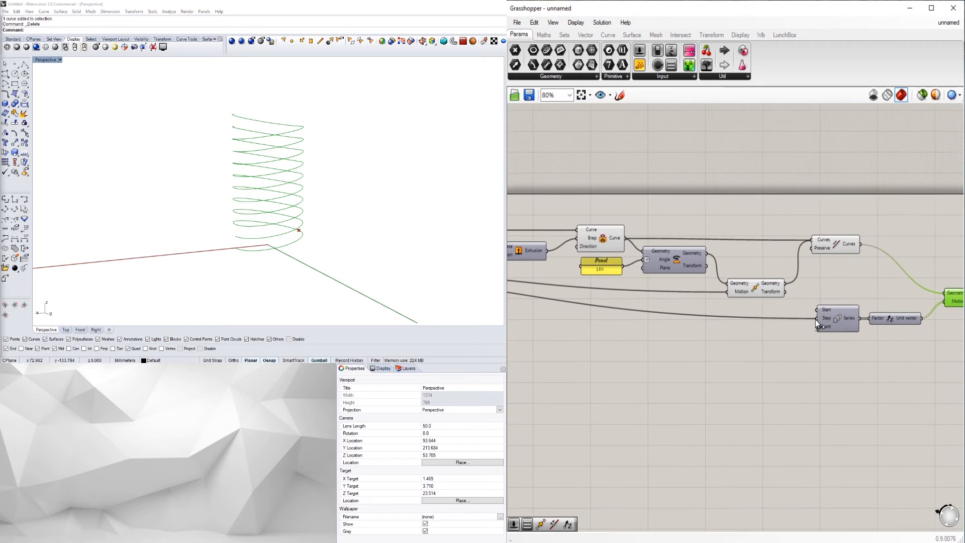
scroll(846, 315, down, 2)
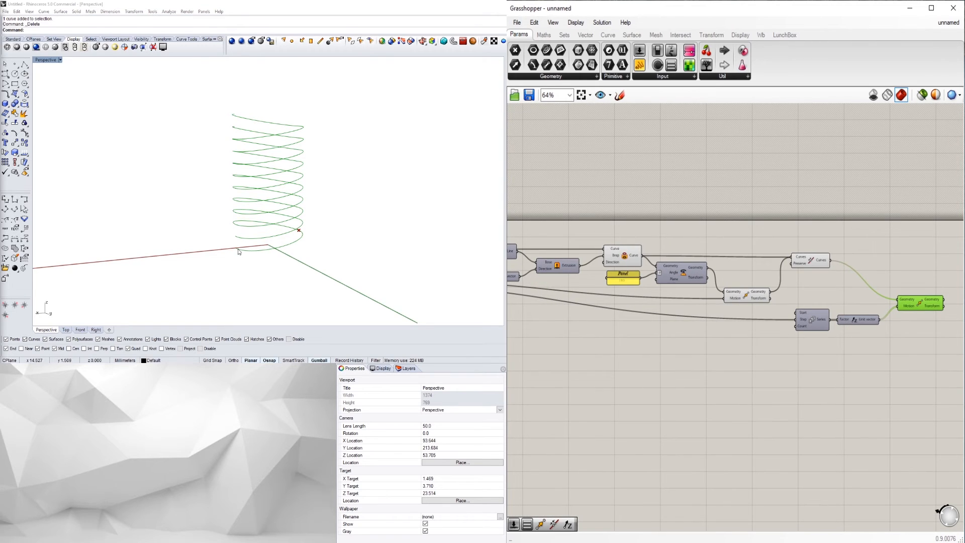
click(874, 336)
scroll(812, 321, up, 2)
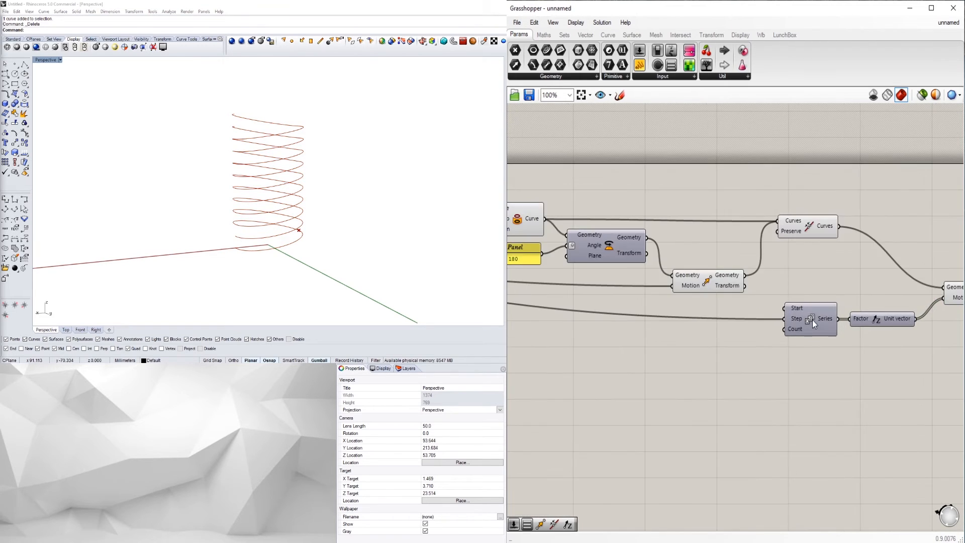
Inspect the Series component and trace its Step input back to the height number slider.
click(812, 318)
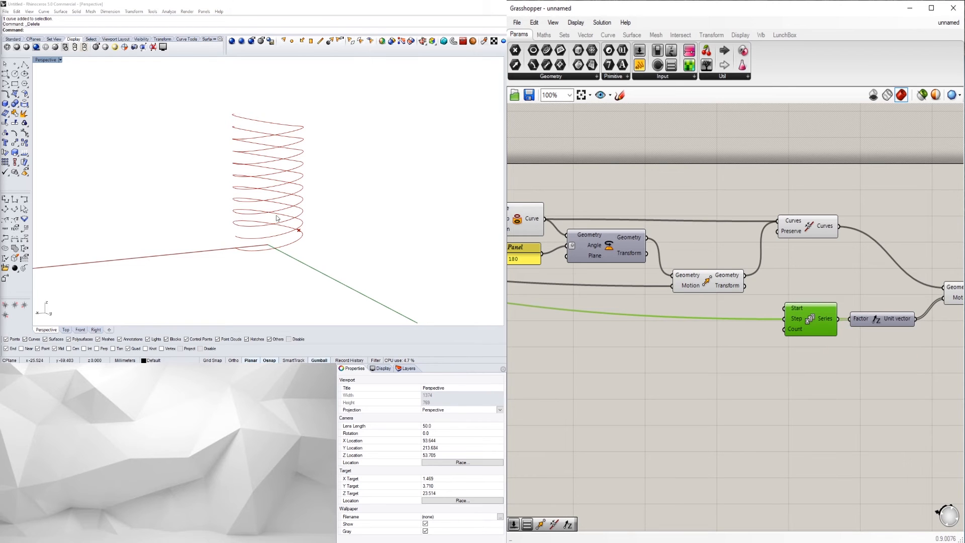
right_drag(278, 218, 231, 211)
scroll(852, 324, down, 2)
right_drag(813, 332, 916, 353)
scroll(749, 367, down, 1)
right_drag(538, 342, 660, 336)
scroll(659, 336, up, 2)
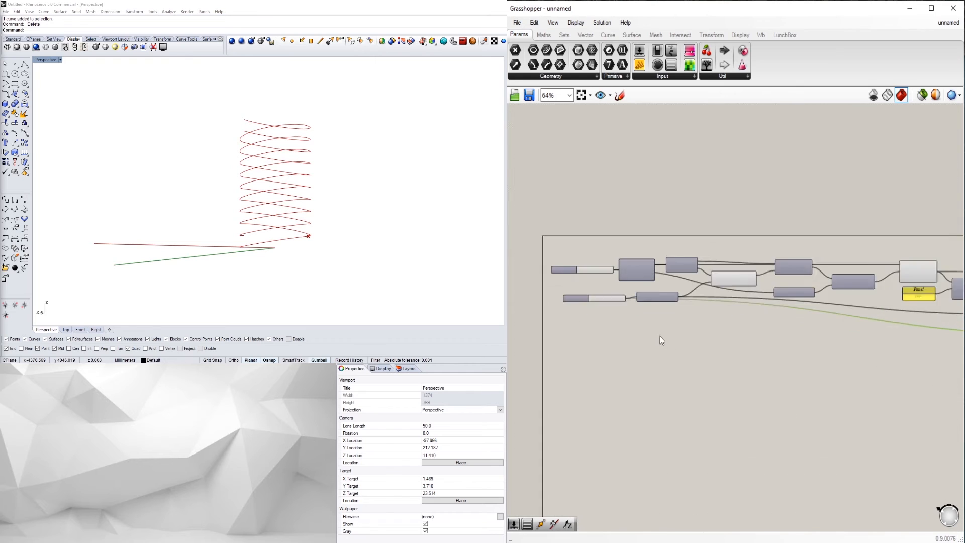
right_drag(751, 340, 739, 334)
click(546, 284)
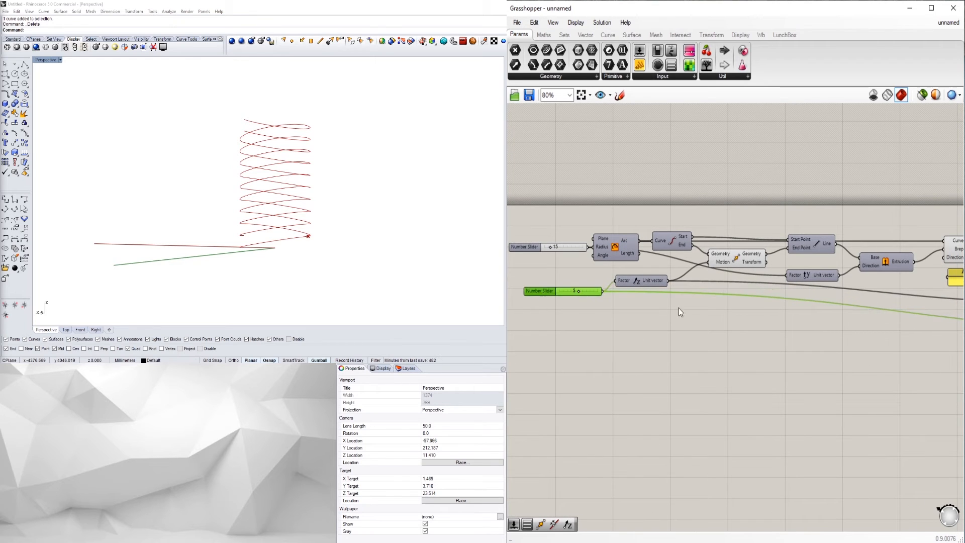
Add a Multiplication component with a preset factor of 2 below the height slider and its Unit Z.
right_drag(832, 312, 744, 318)
right_click(743, 318)
click(722, 324)
double_click(722, 325)
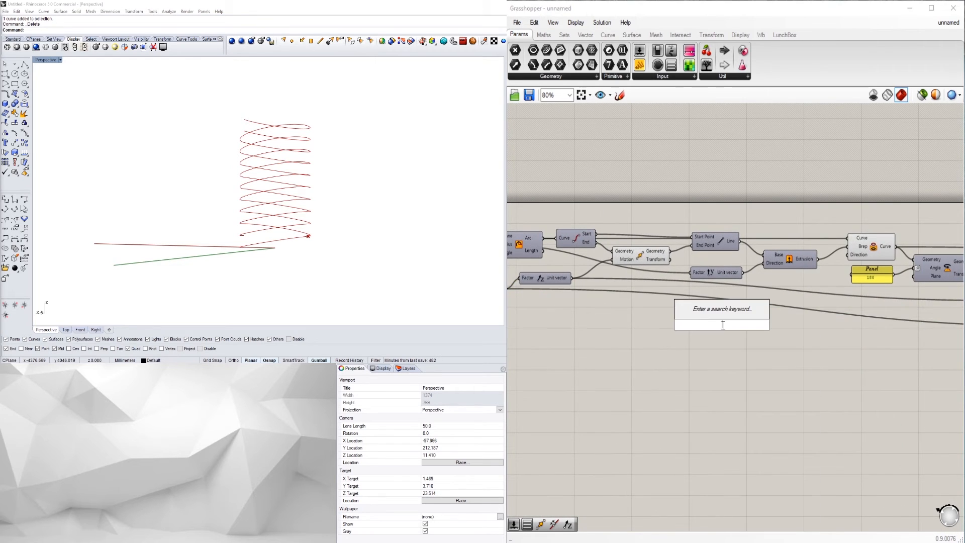
text(x)
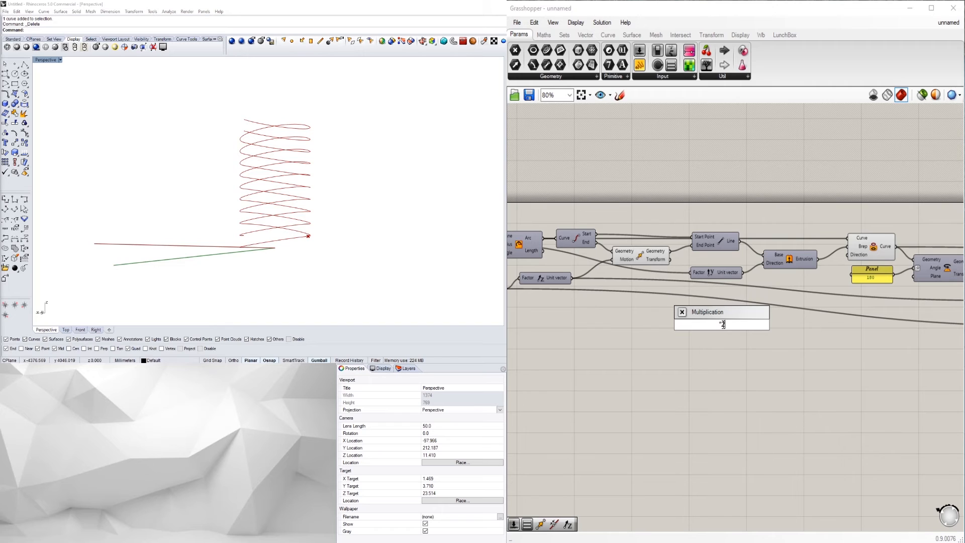
key(Return)
right_drag(520, 304, 622, 288)
double_click(735, 310)
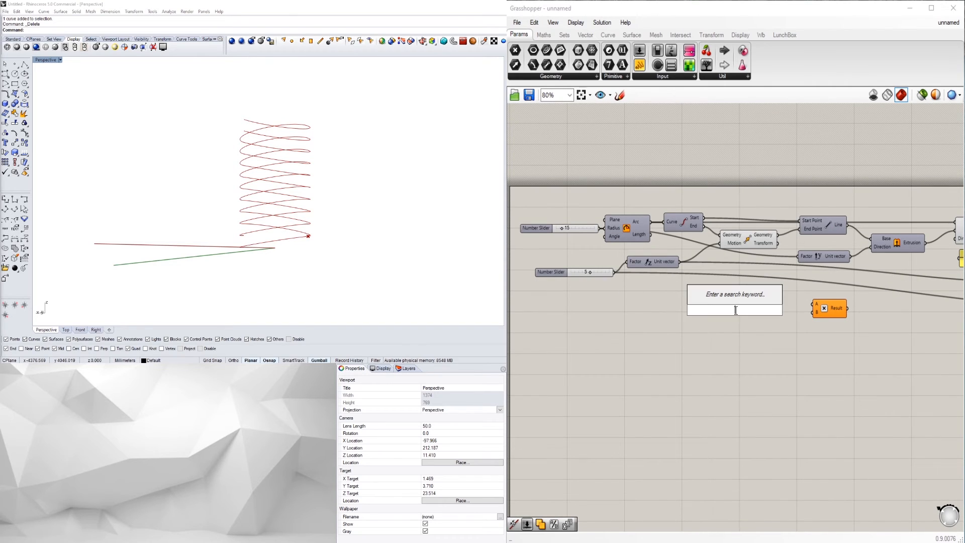
text(*)
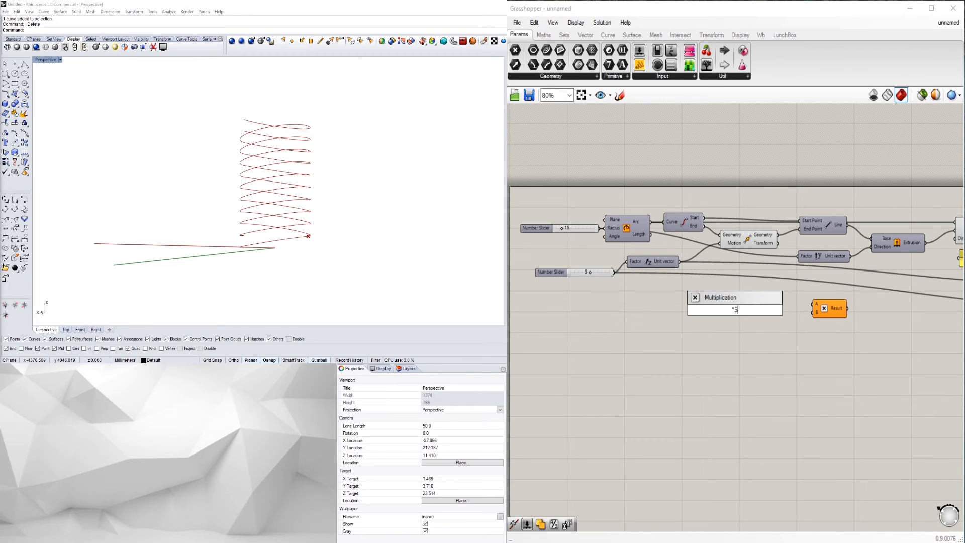
key(Return)
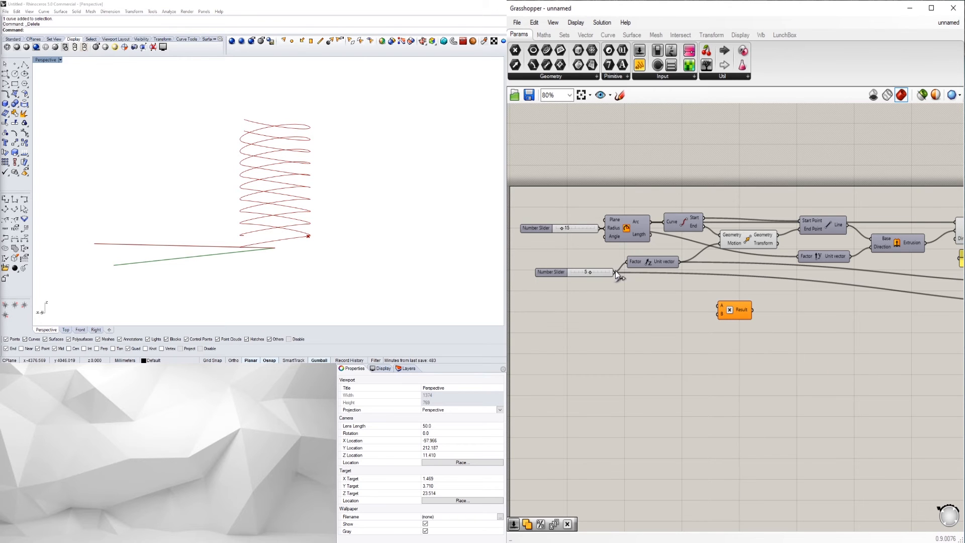
Connect the height slider to the Multiplication's A input and its Result to the Series component's Step input.
drag(615, 273, 718, 305)
scroll(659, 305, down, 1)
drag(651, 295, 693, 292)
scroll(683, 297, up, 4)
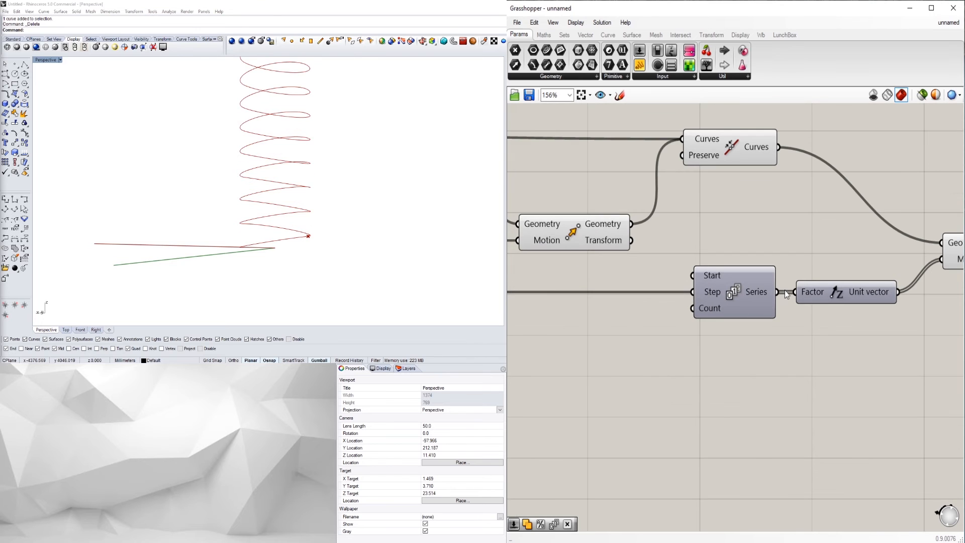
scroll(263, 201, down, 4)
right_drag(263, 200, 267, 126)
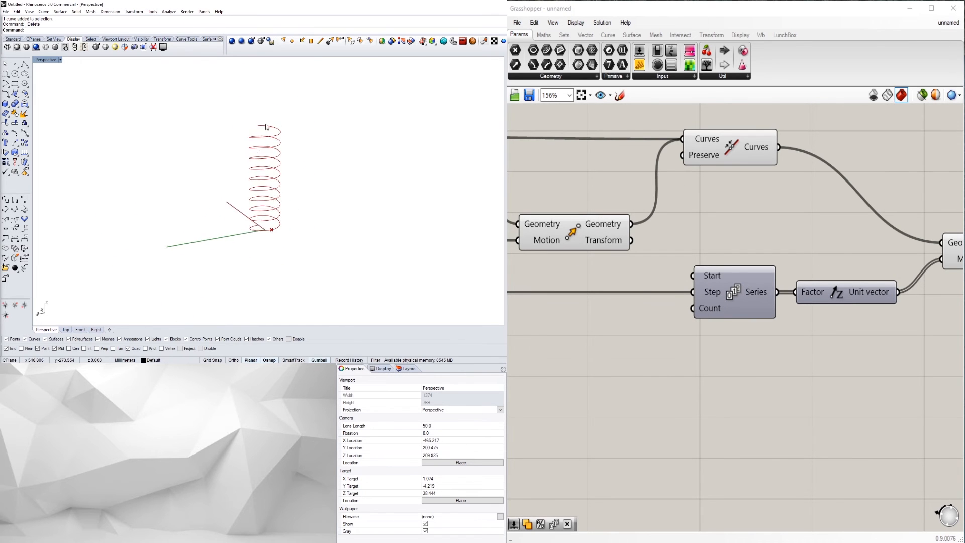
scroll(266, 126, up, 3)
scroll(756, 367, down, 5)
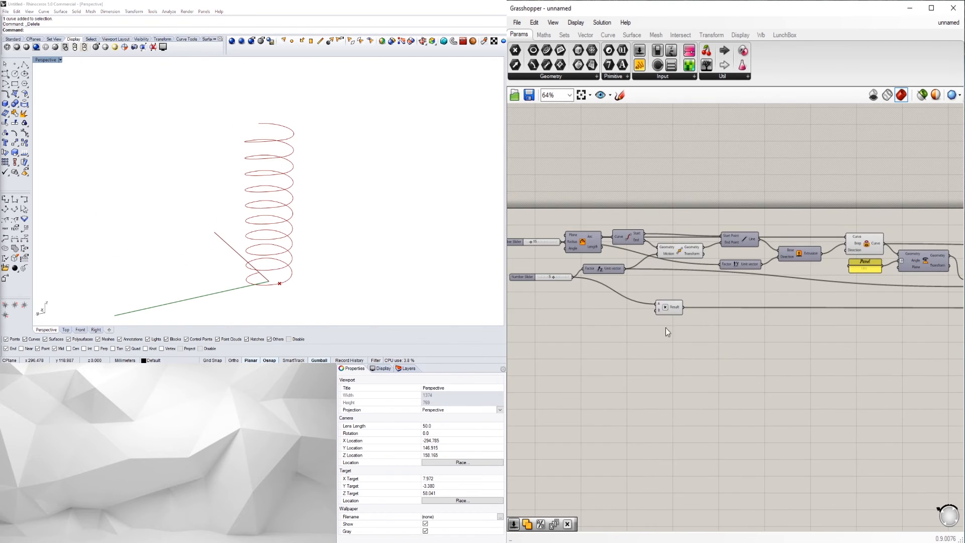
Move the Multiplication component along its wire so it sits just before the Series component.
scroll(663, 312, down, 1)
drag(648, 301, 887, 309)
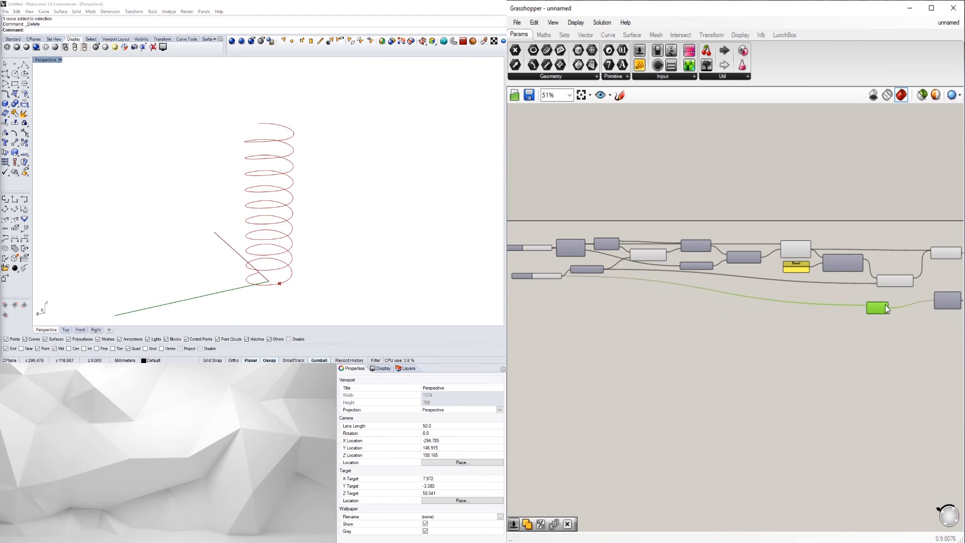
right_drag(923, 305, 801, 323)
scroll(631, 308, up, 4)
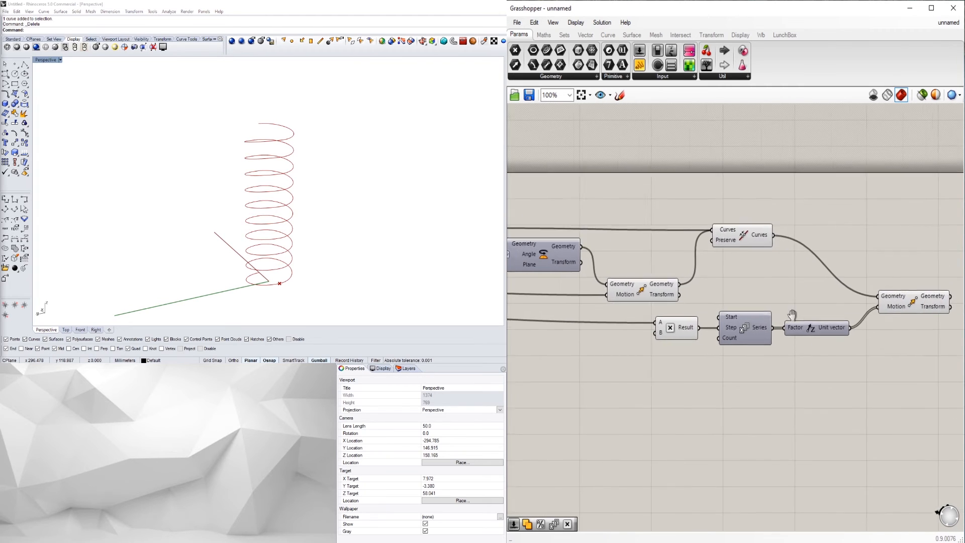
right_drag(300, 172, 322, 211)
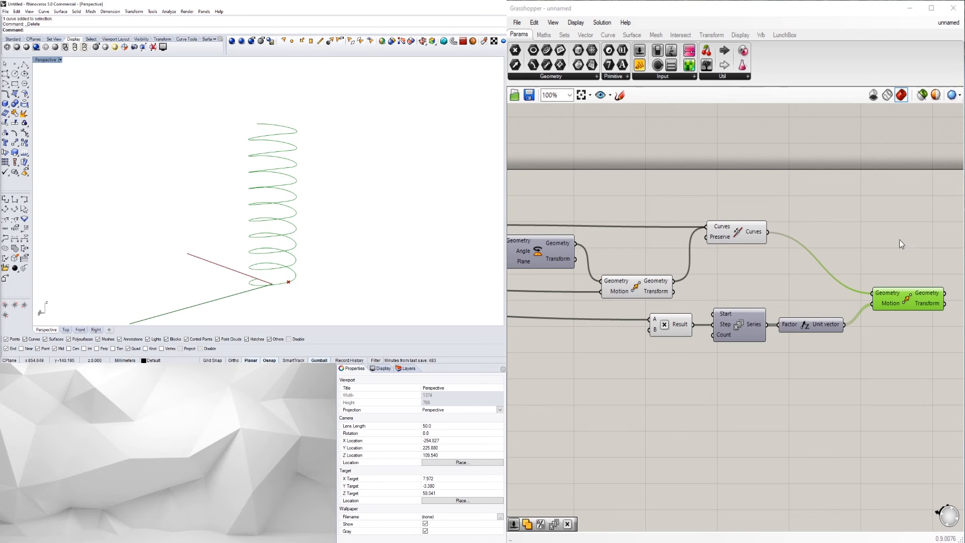
Set the height number slider to 2.
scroll(653, 315, down, 4)
right_drag(652, 314, 820, 315)
scroll(698, 275, up, 10)
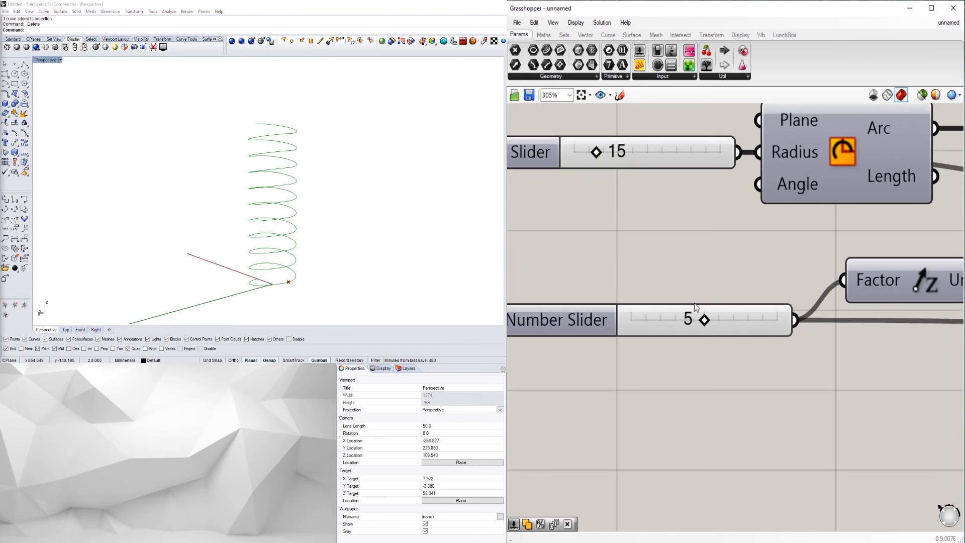
drag(702, 320, 661, 323)
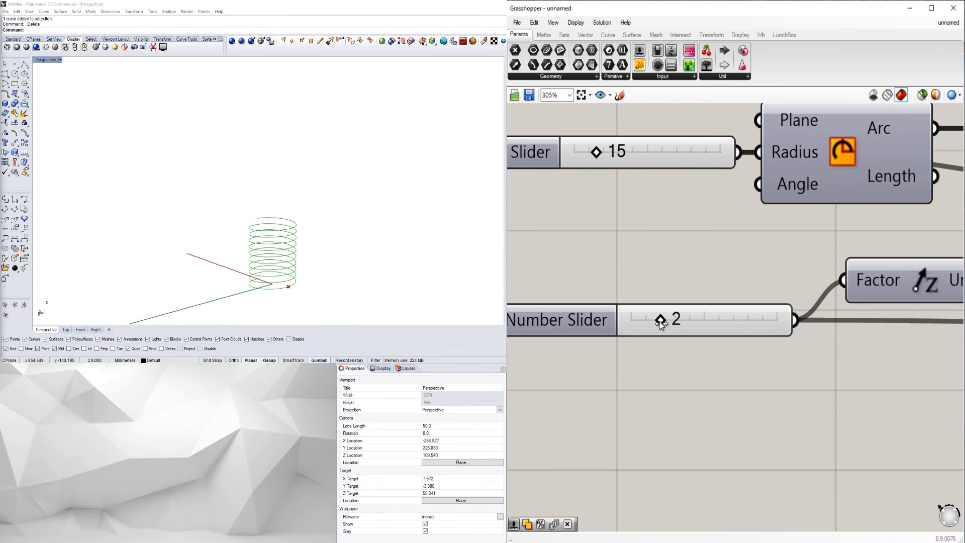
Add a number slider set to 3, connect it to the Series component's Count input, and place it below the Multiplication.
scroll(660, 324, down, 6)
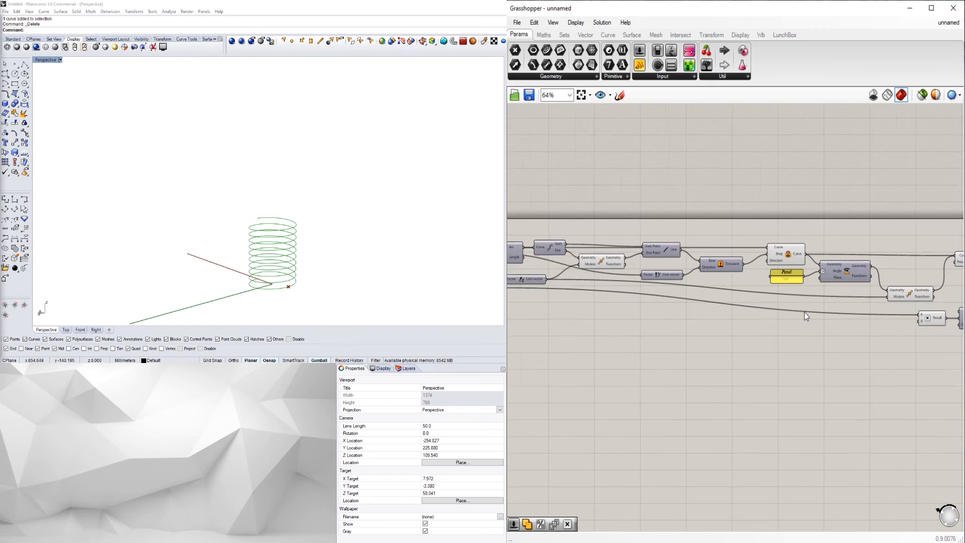
scroll(660, 315, up, 2)
click(690, 320)
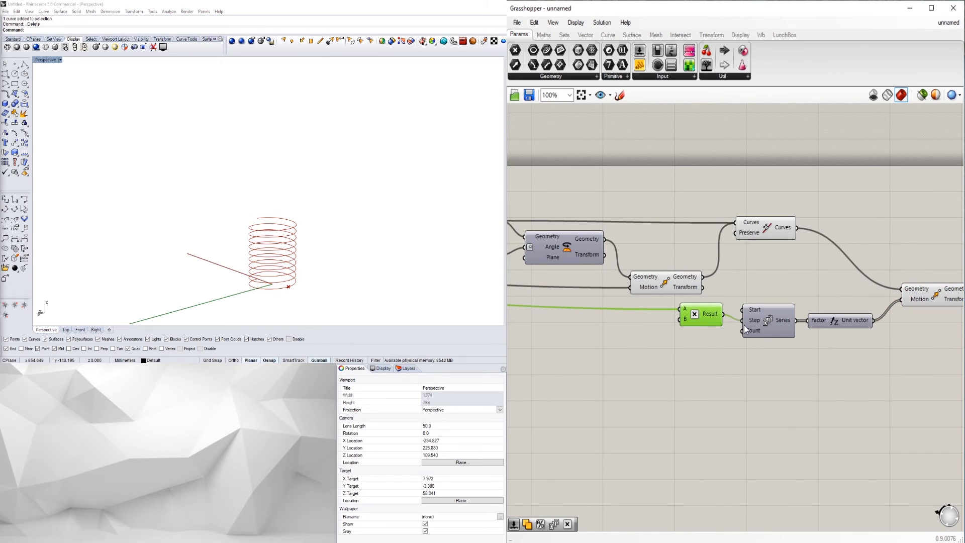
double_click(693, 348)
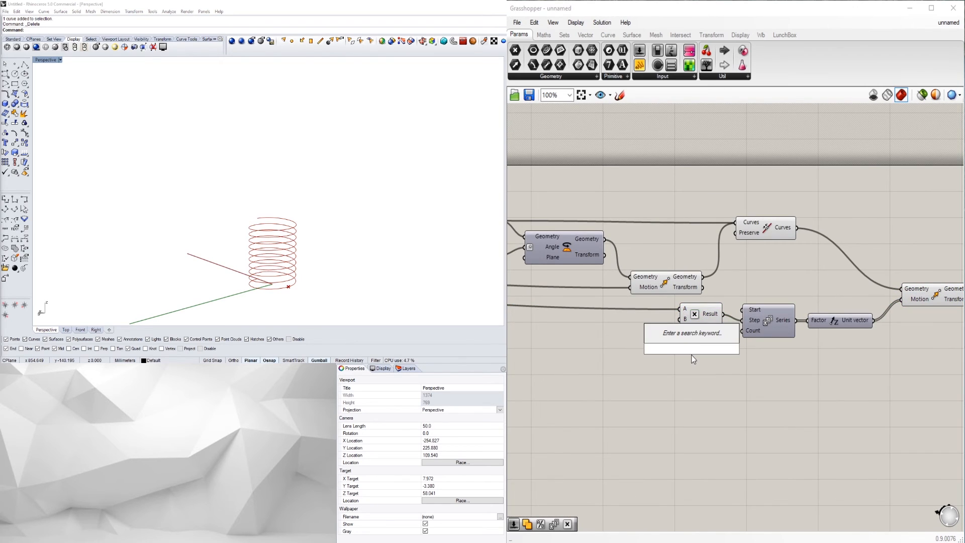
text(3)
key(Return)
drag(673, 348, 658, 342)
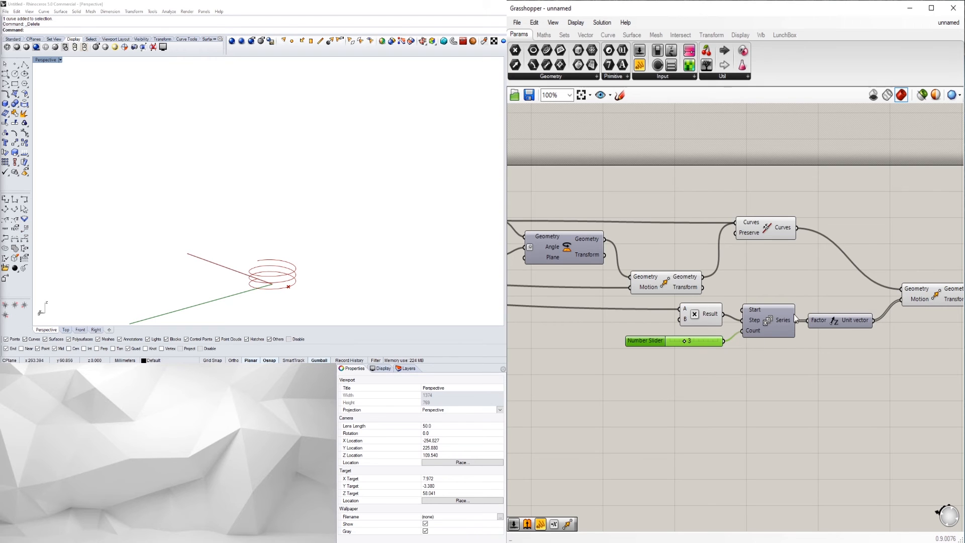
Adjust the Series Count slider to reduce the number of stacked spiral turns.
scroll(727, 365, down, 2)
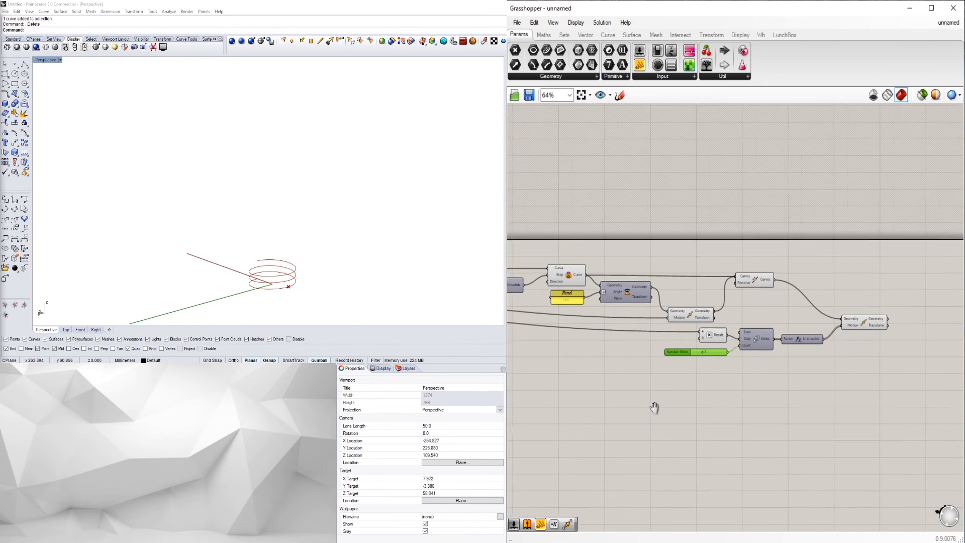
right_drag(655, 403, 829, 358)
scroll(891, 336, down, 1)
scroll(890, 336, up, 2)
right_drag(889, 335, 806, 344)
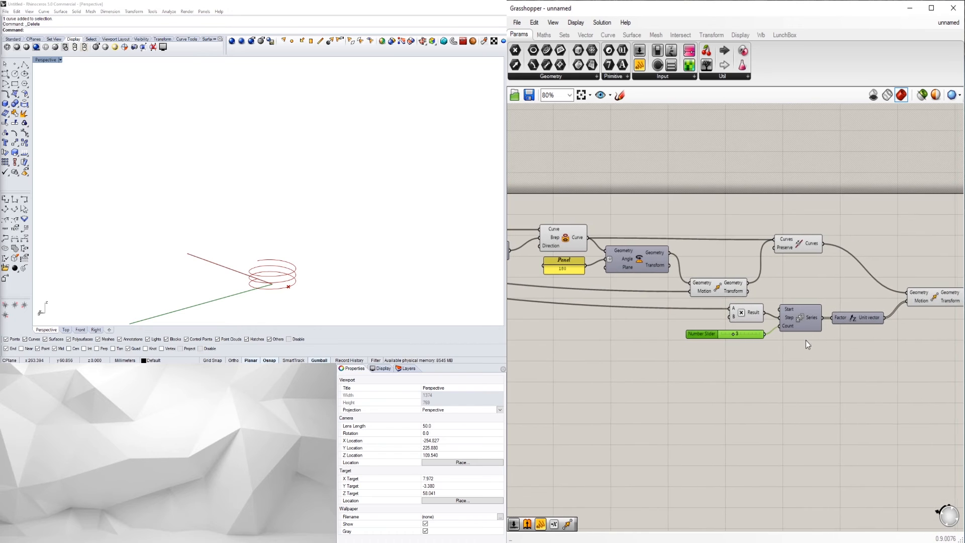
scroll(737, 337, up, 3)
right_drag(324, 261, 247, 268)
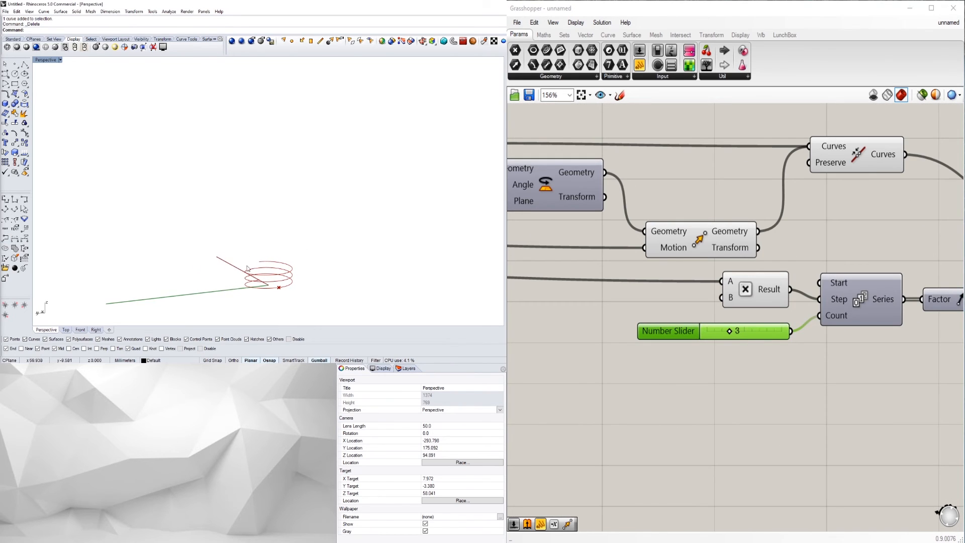
scroll(749, 331, up, 5)
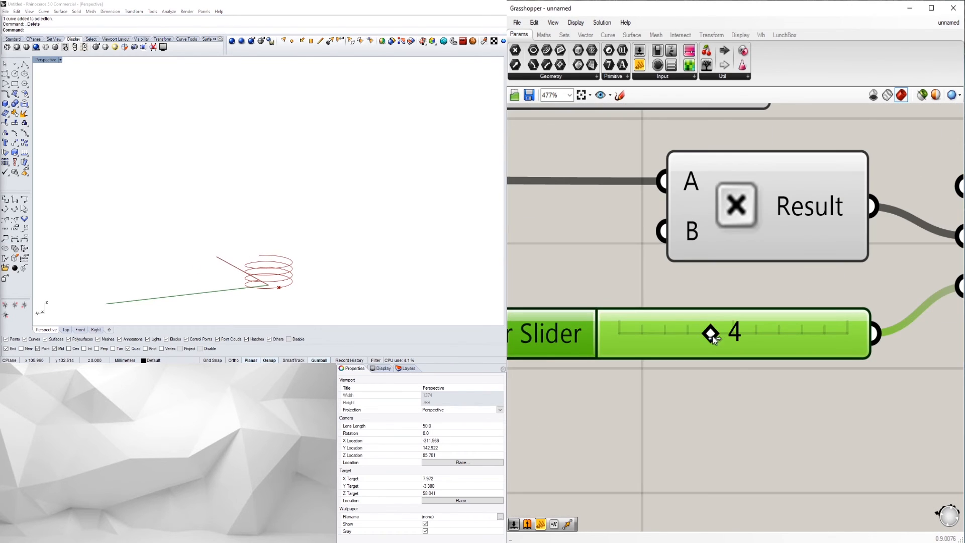
drag(713, 335, 733, 333)
Add a Circle component directly above the Arc and connect the radius slider to its Radius input.
scroll(722, 415, down, 8)
right_drag(614, 318, 698, 295)
scroll(707, 309, up, 5)
right_click(737, 300)
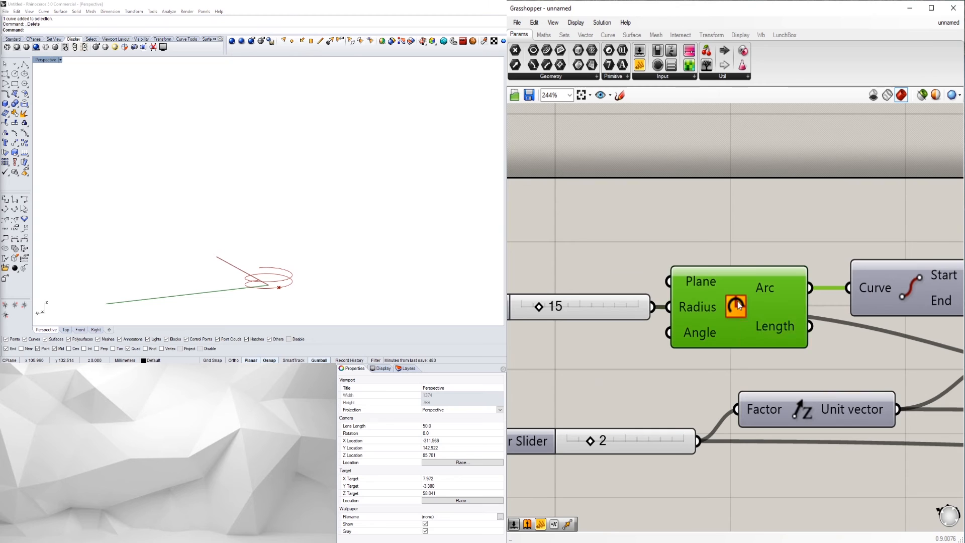
scroll(760, 217, down, 5)
right_drag(786, 236, 771, 259)
double_click(771, 259)
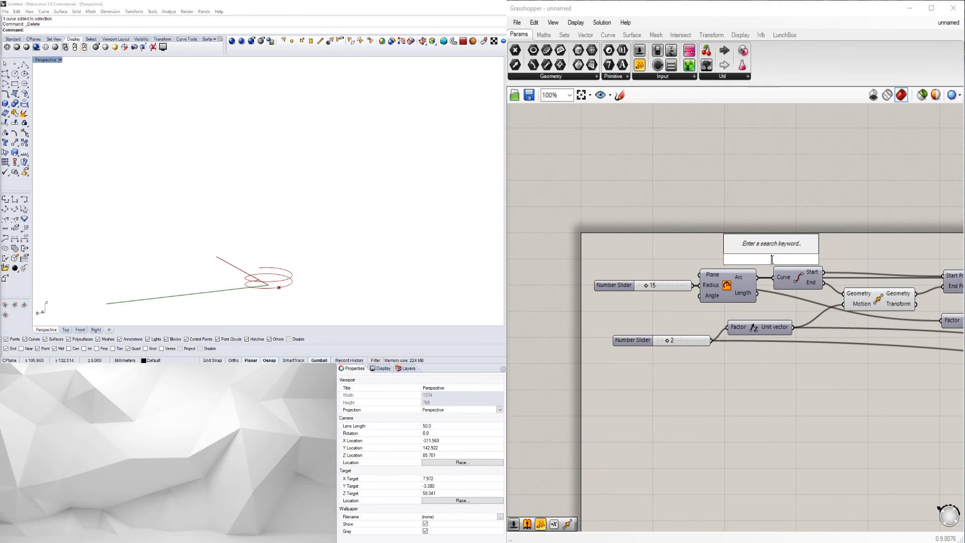
text(cir)
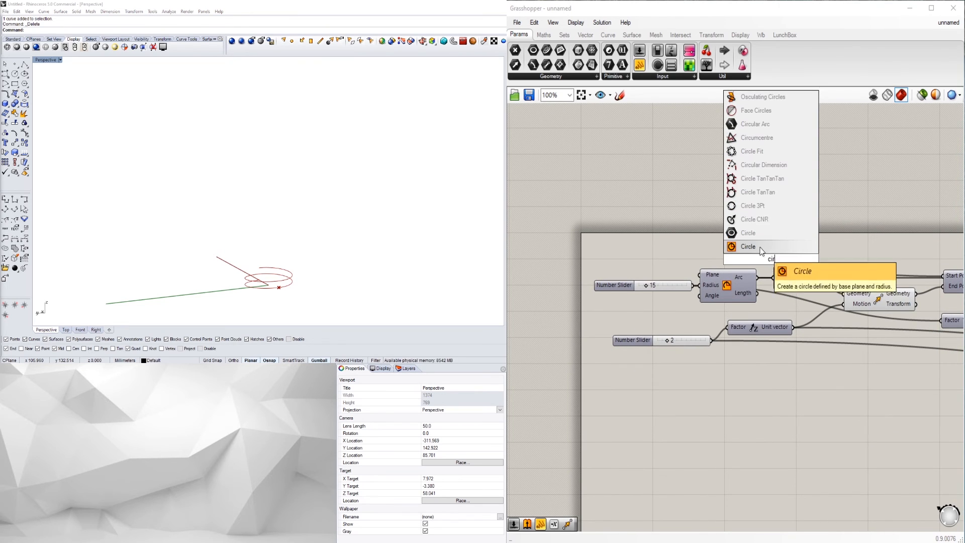
click(762, 248)
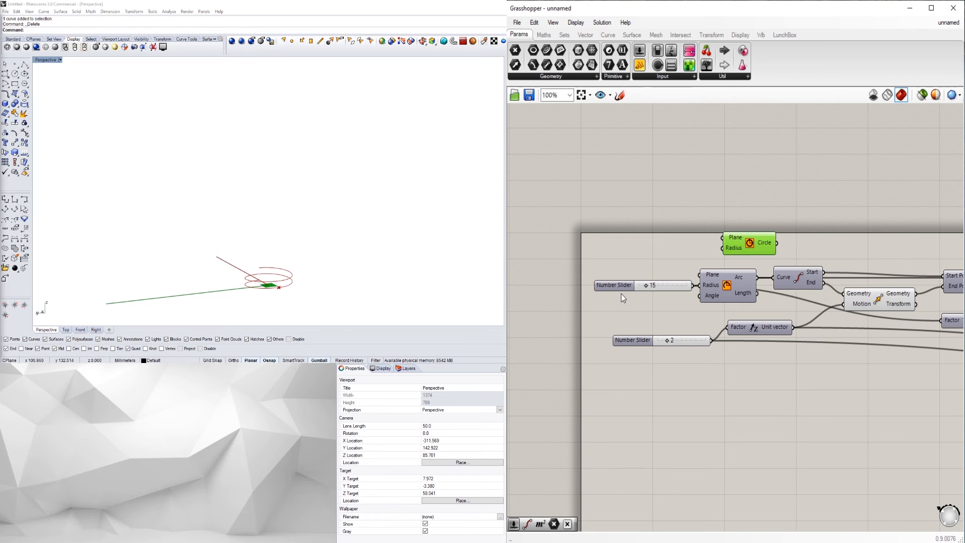
drag(617, 290, 603, 285)
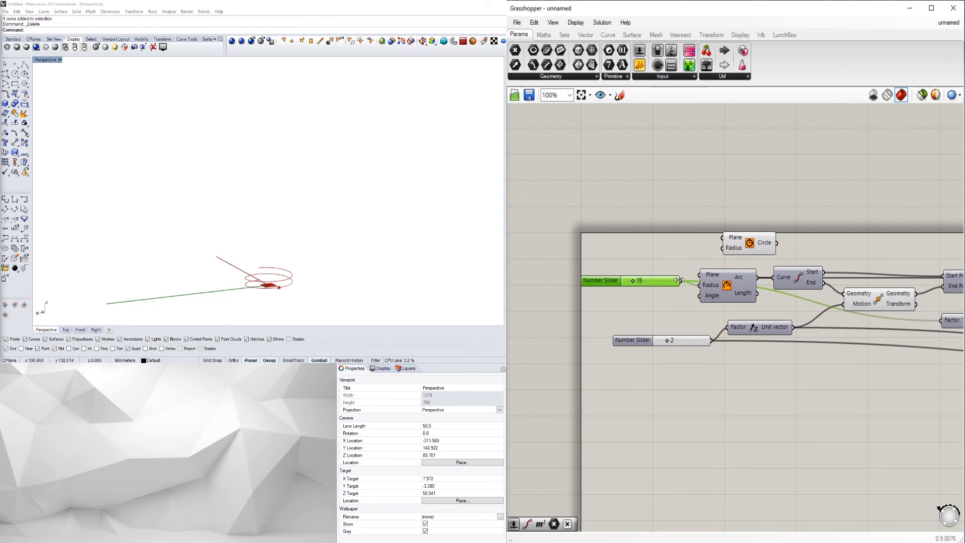
drag(731, 249, 737, 252)
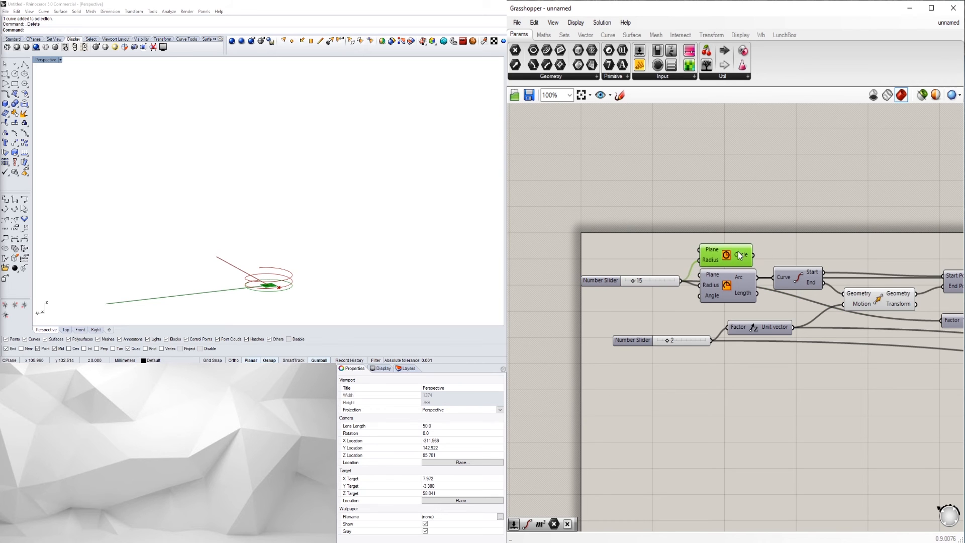
Add a Join Curves component after the final Move and connect the Move's Geometry output to its Curves input.
right_drag(241, 275, 292, 245)
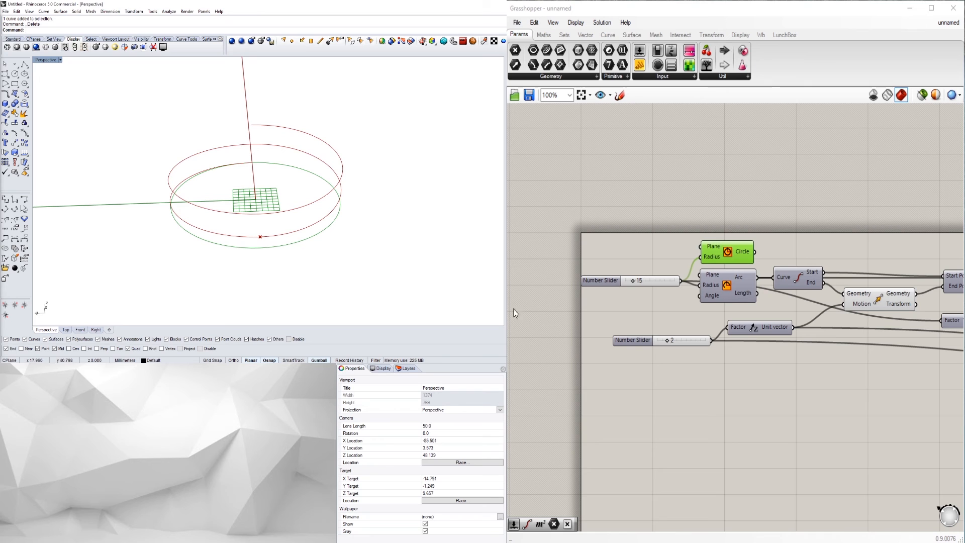
scroll(702, 185, down, 3)
scroll(743, 290, up, 2)
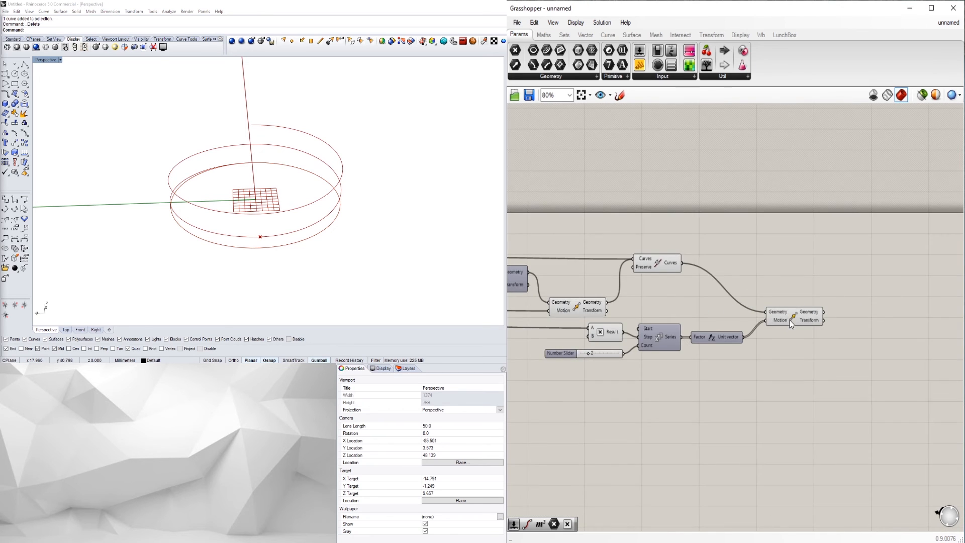
click(789, 321)
right_drag(841, 323, 800, 336)
click(826, 329)
double_click(827, 327)
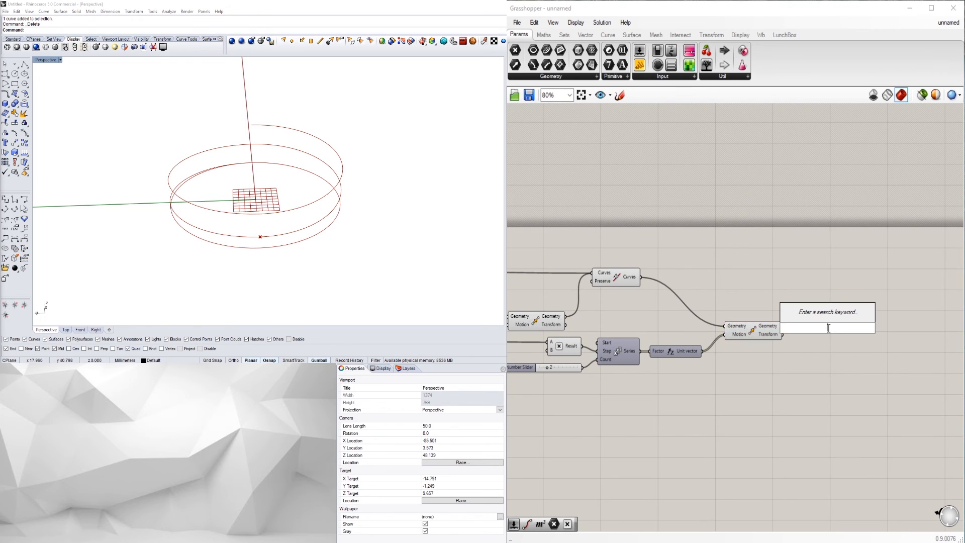
text(join)
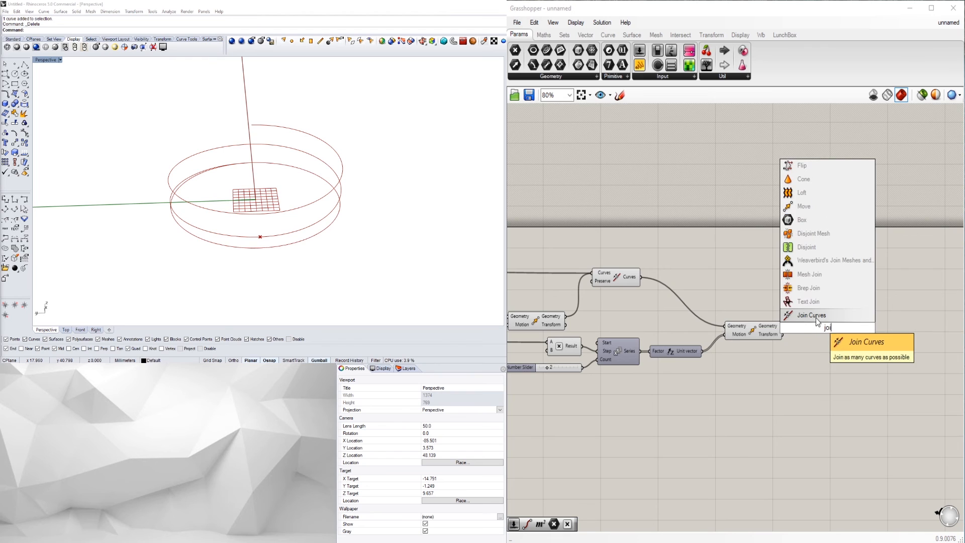
key(Return)
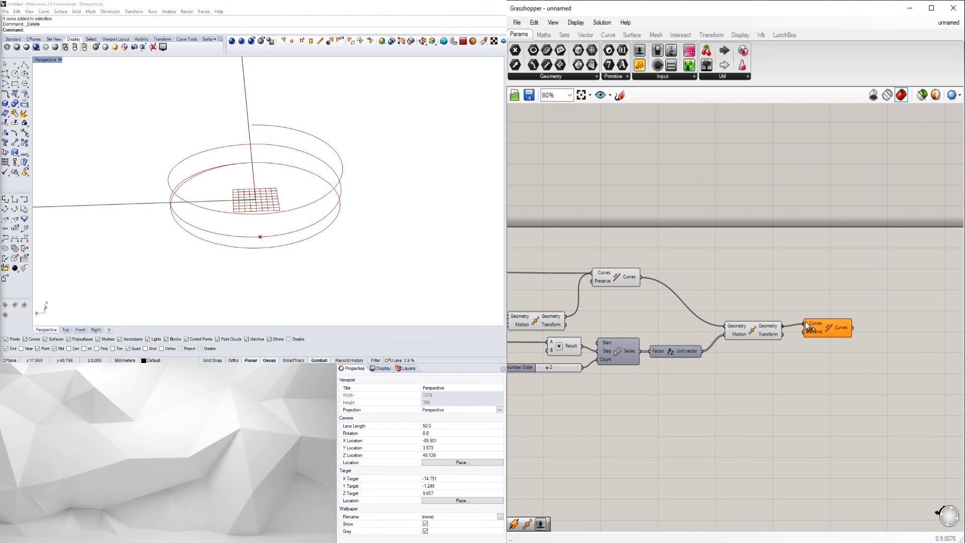
Set the Series Count slider to 5 and shift the final Move and Join Curves components slightly closer to the Unit Z.
right_drag(323, 214, 290, 188)
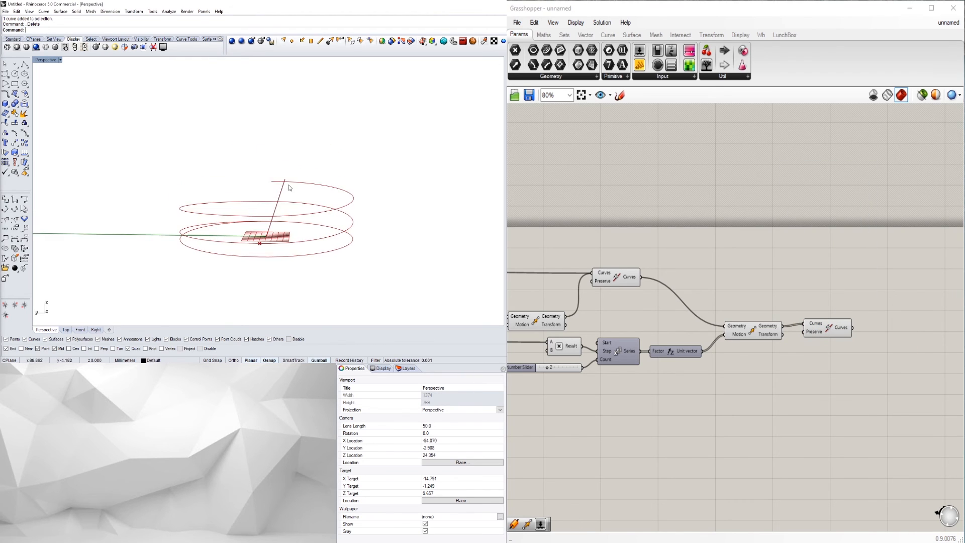
scroll(574, 396, up, 2)
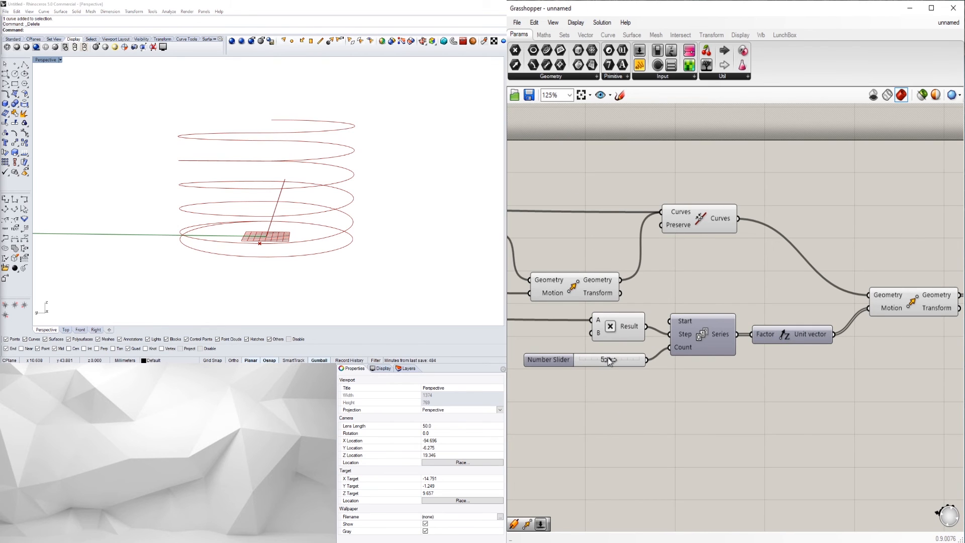
scroll(758, 384, down, 1)
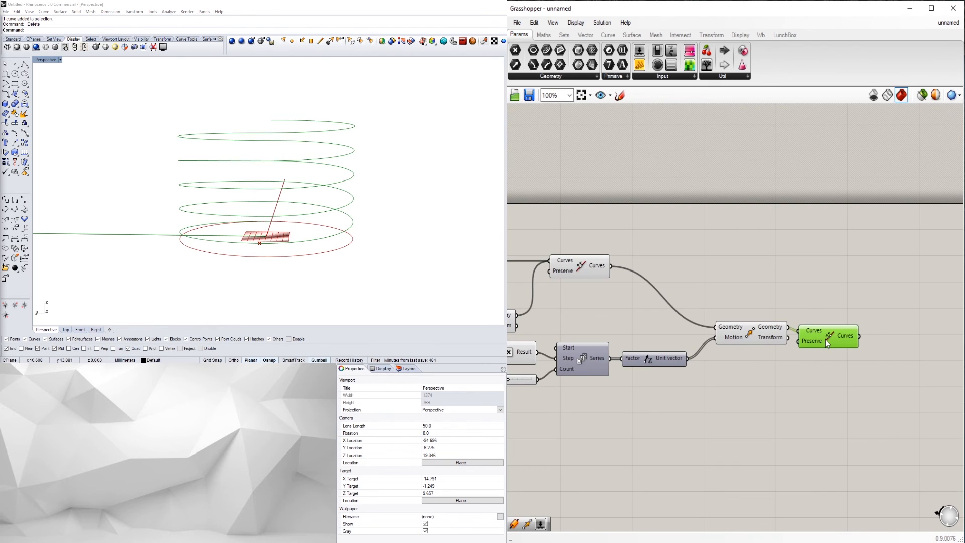
drag(860, 365, 741, 330)
click(813, 356)
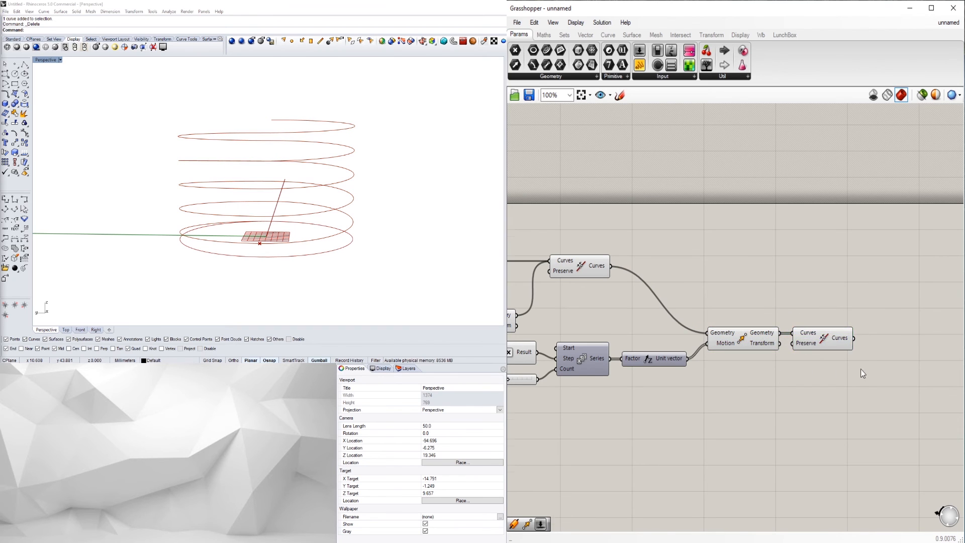
Add a Pipe component after the final Join Curves and connect the joined Curves output to its Curve input.
double_click(853, 346)
text(pi)
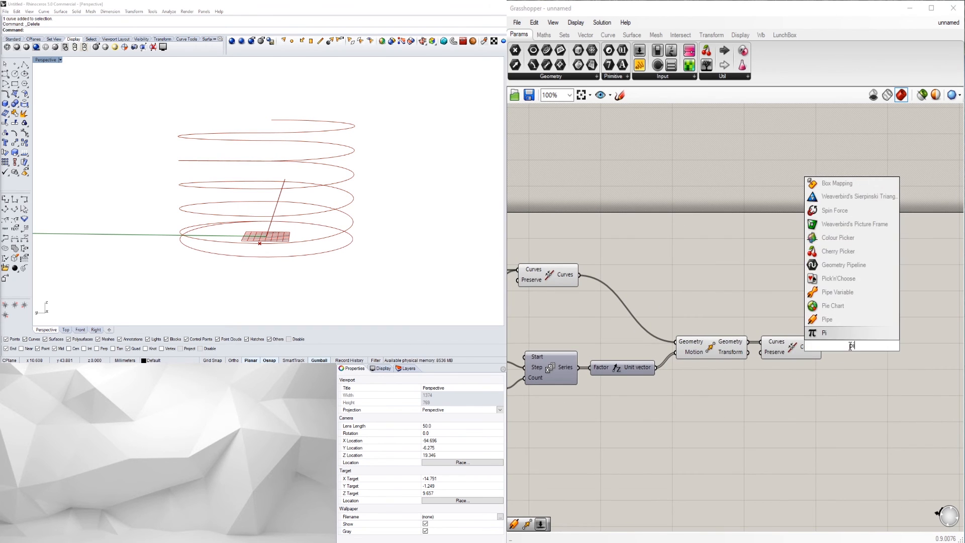
click(834, 321)
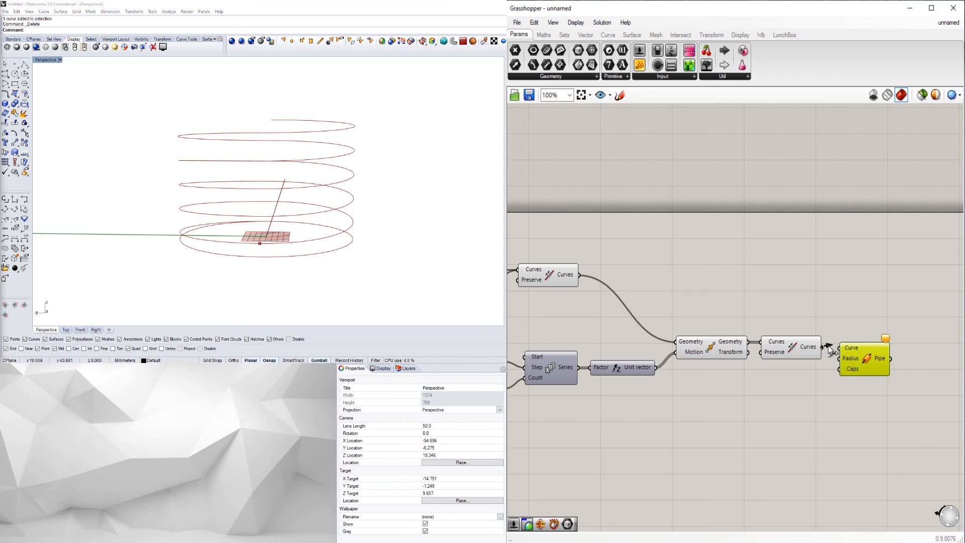
click(837, 390)
Set the Pipe component's Caps input to Round and inspect the pipe ends in the Rhino perspective view.
scroll(847, 352, up, 2)
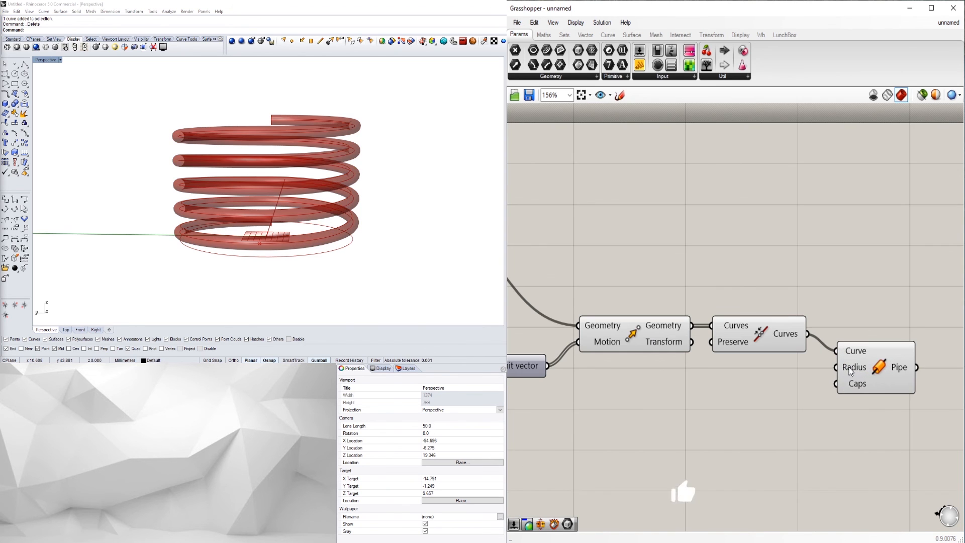
right_click(848, 370)
click(811, 407)
right_click(846, 384)
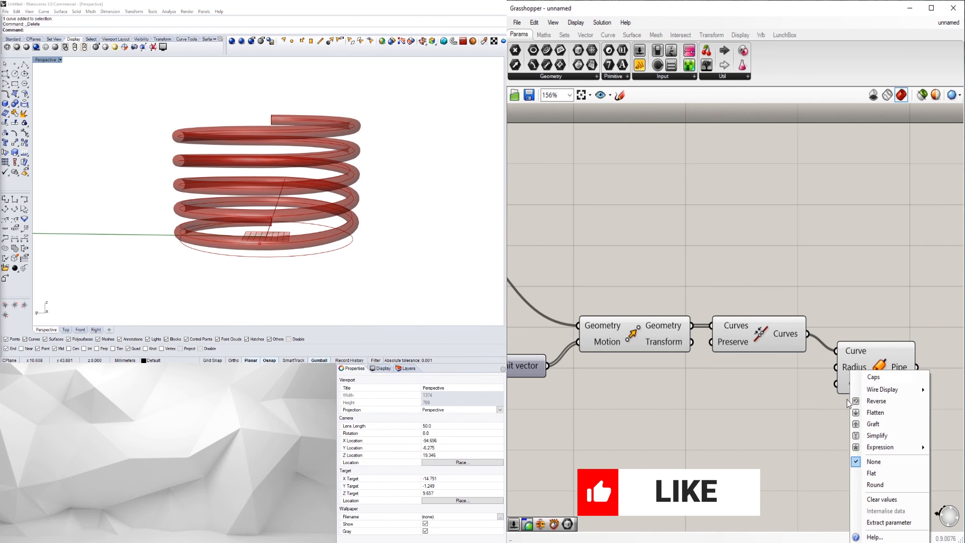
click(874, 485)
right_drag(261, 211, 223, 205)
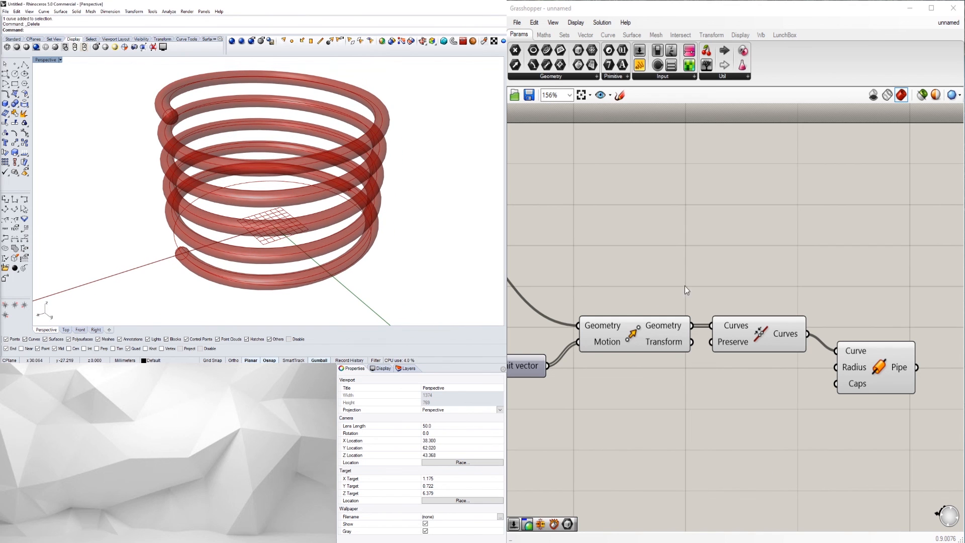
Set the radius number slider feeding the Circle and Arc to 22.
scroll(684, 285, down, 3)
scroll(832, 332, up, 4)
click(831, 327)
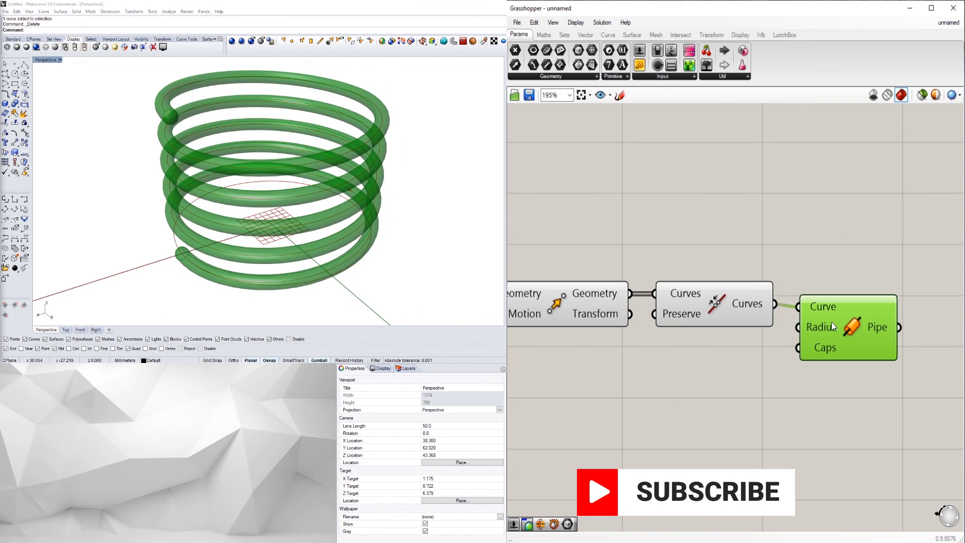
click(737, 392)
scroll(736, 392, down, 6)
right_drag(534, 387, 700, 360)
right_drag(543, 344, 799, 346)
scroll(675, 315, up, 5)
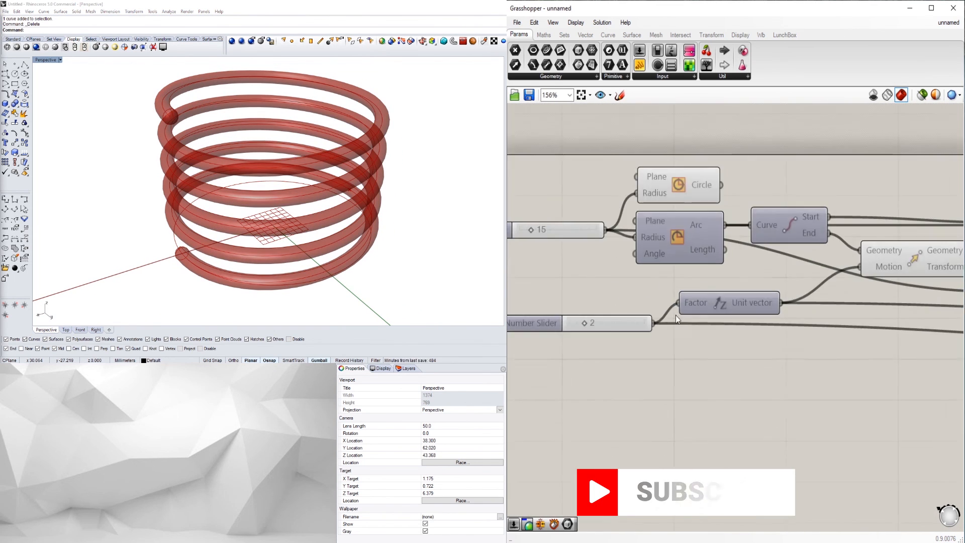
right_drag(675, 318, 794, 361)
scroll(652, 273, up, 1)
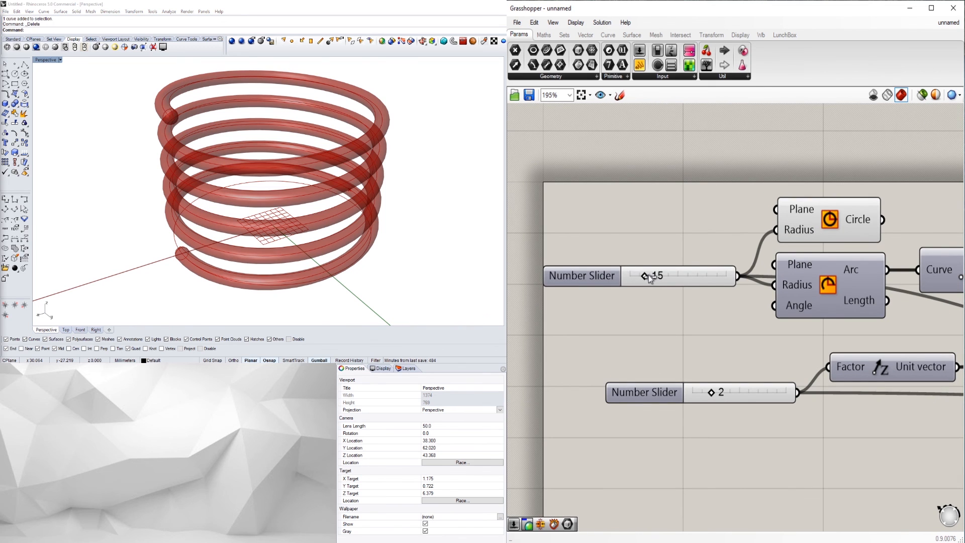
drag(650, 278, 652, 275)
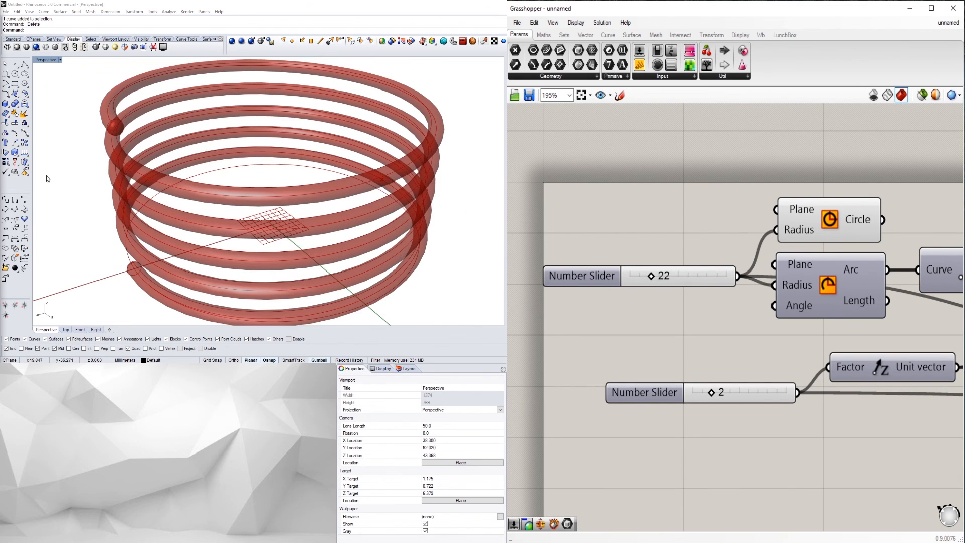
Turn on the Extrusion component's preview and examine the cutting surface against the spiral in the perspective view.
scroll(855, 337, down, 3)
right_drag(856, 336, 640, 298)
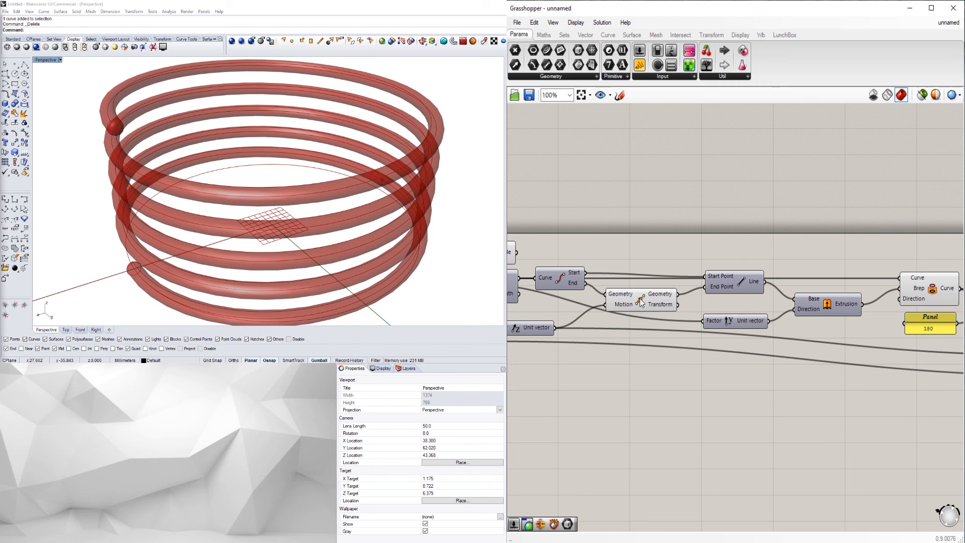
click(825, 340)
right_click(830, 307)
click(849, 323)
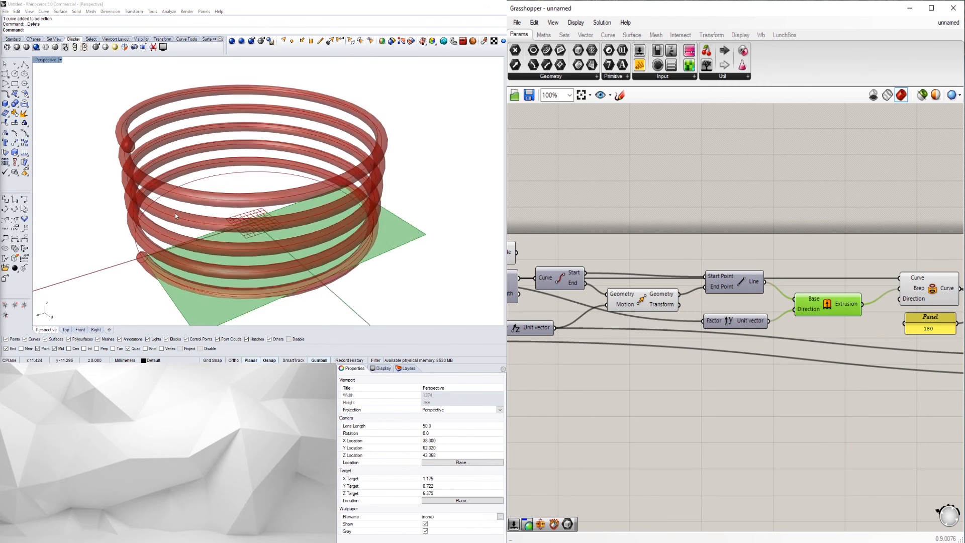
right_drag(175, 213, 305, 223)
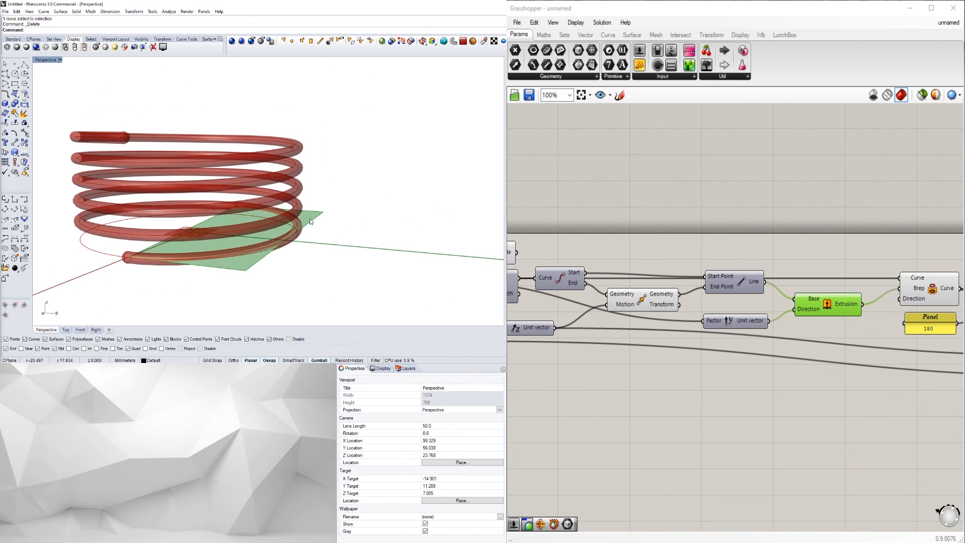
right_drag(90, 220, 190, 170)
Hide the Extrusion component's preview again.
click(747, 285)
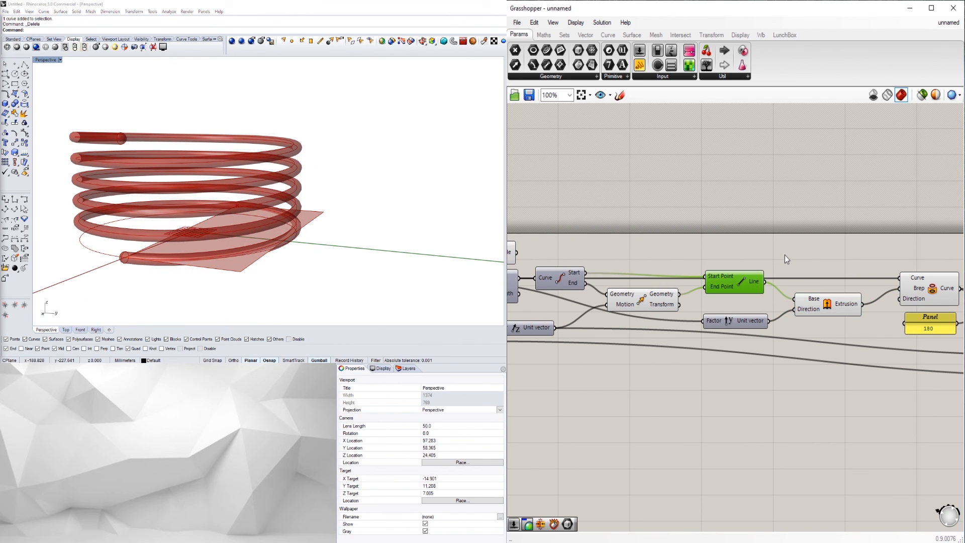
click(824, 306)
right_click(823, 307)
click(851, 325)
Examine the remaining components of the definition, from the Rotate and first Join Curves to the Series and final Move.
scroll(847, 405, down, 3)
right_drag(846, 405, 695, 338)
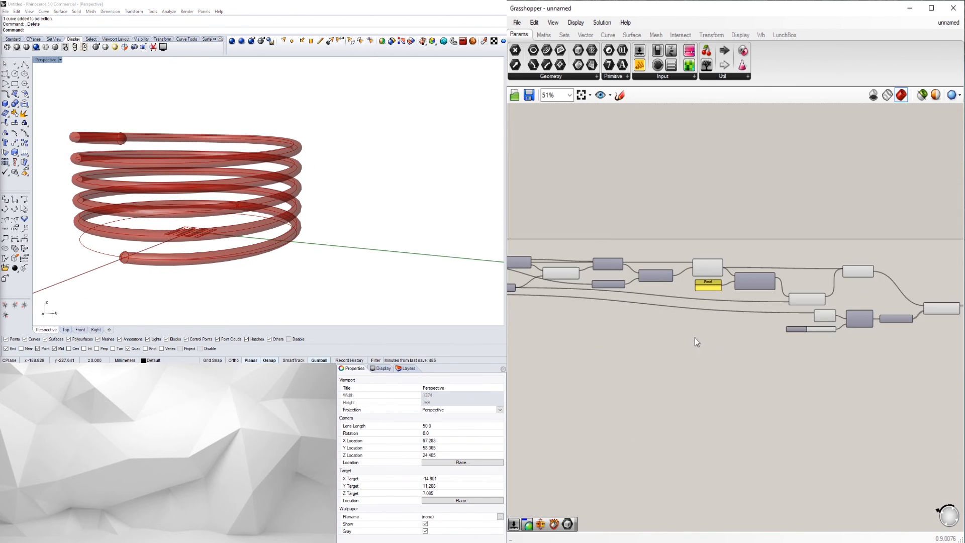
scroll(772, 350, up, 3)
click(684, 303)
click(748, 302)
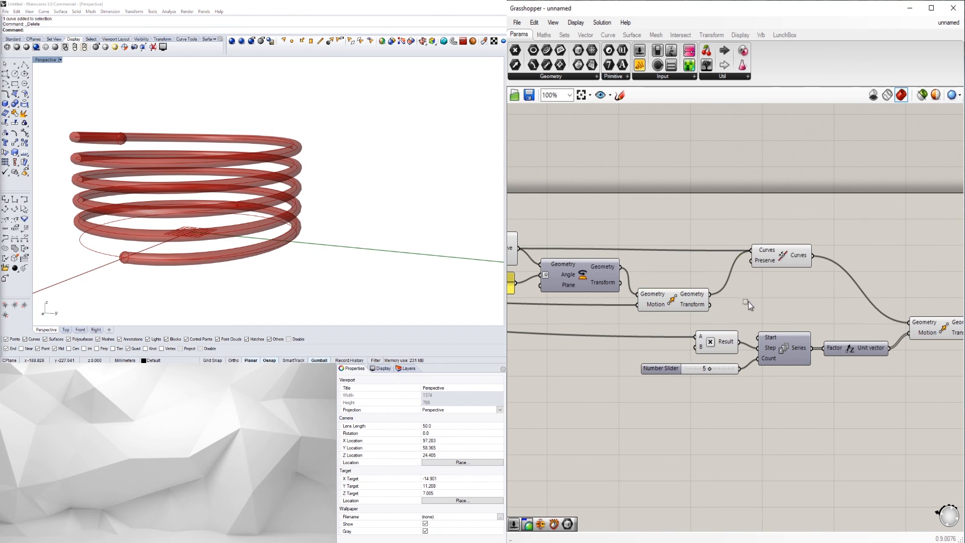
click(777, 253)
click(784, 274)
scroll(810, 338, down, 2)
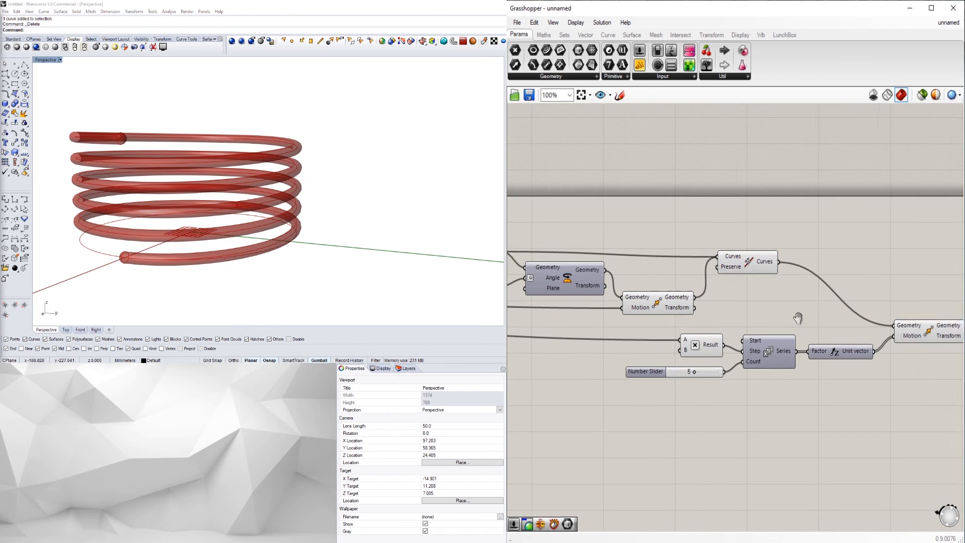
scroll(810, 337, up, 2)
scroll(850, 286, down, 2)
drag(888, 363, 550, 293)
scroll(724, 311, up, 2)
click(929, 377)
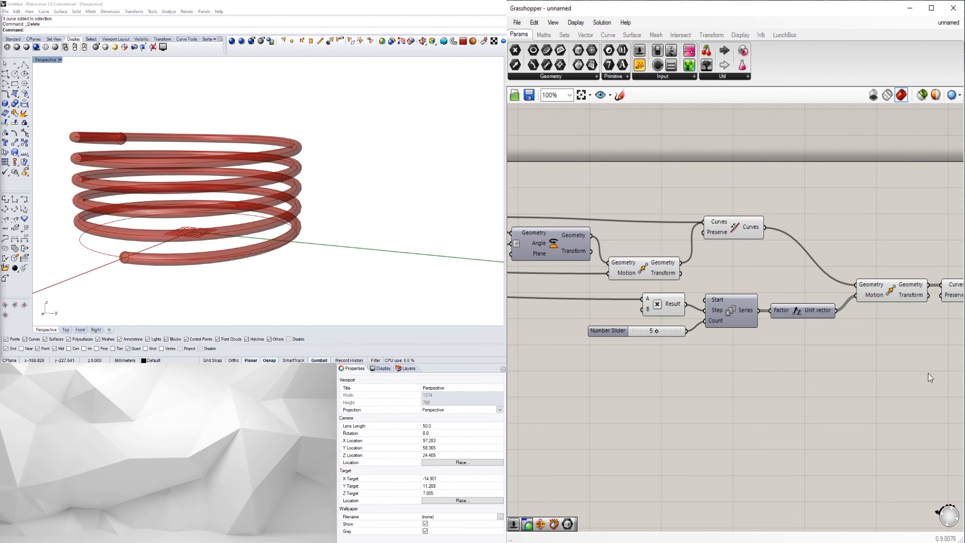